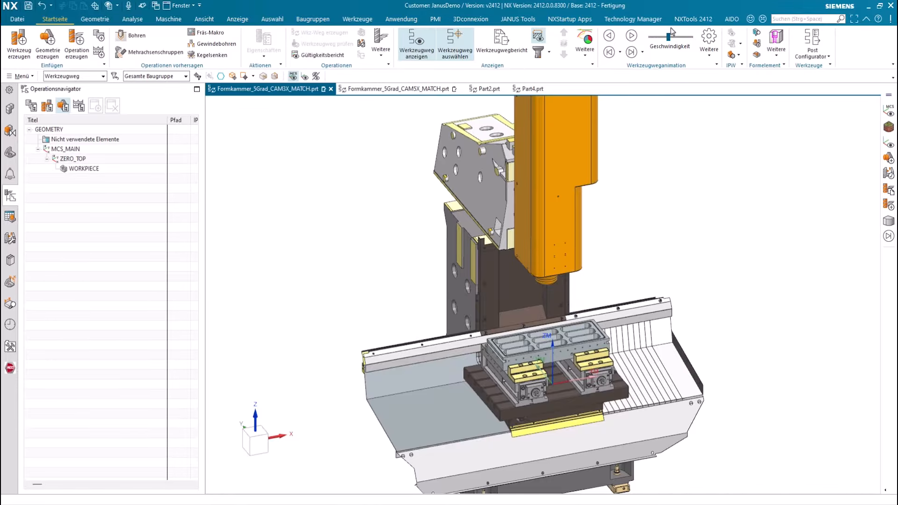
Run the AIDO matching module with Bohren and Fräsen enabled, using Werkstück geometry WORKPIECE, and continue to the matching operations.
left_click(731, 19)
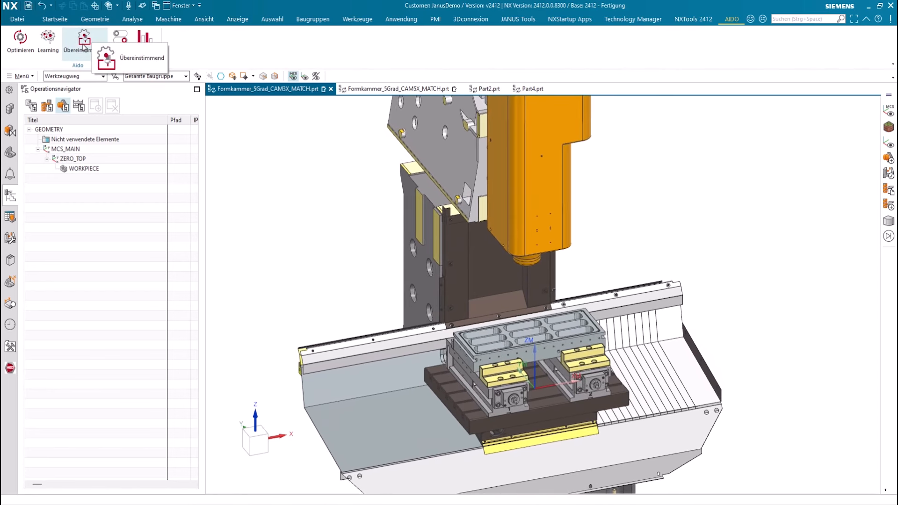
left_click(83, 46)
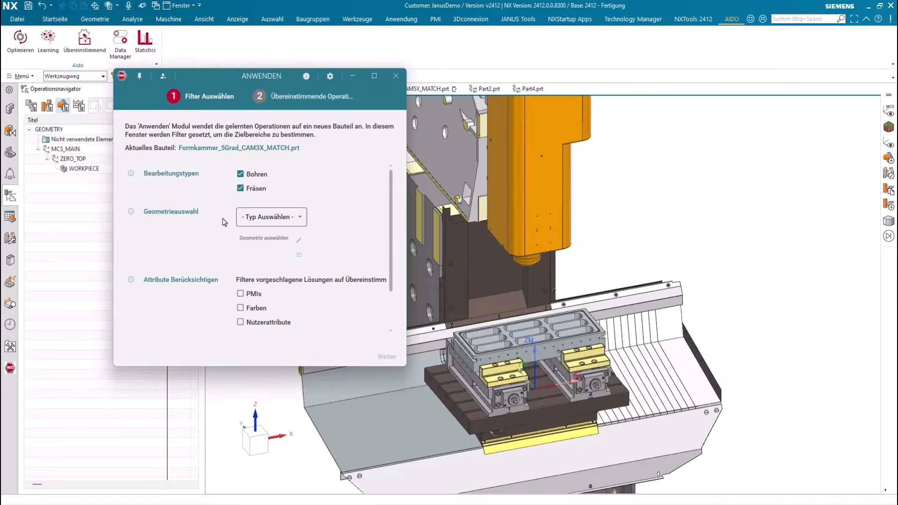
left_click_drag(259, 82, 239, 79)
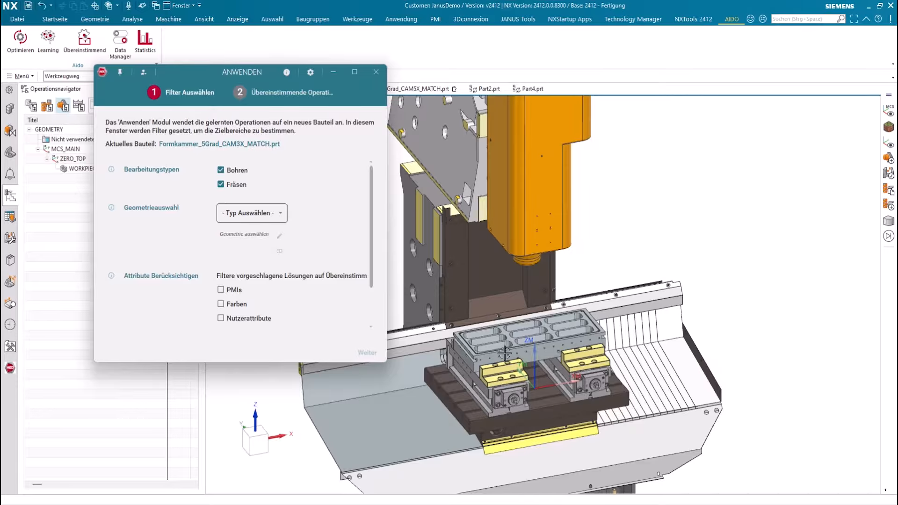
left_click(240, 216)
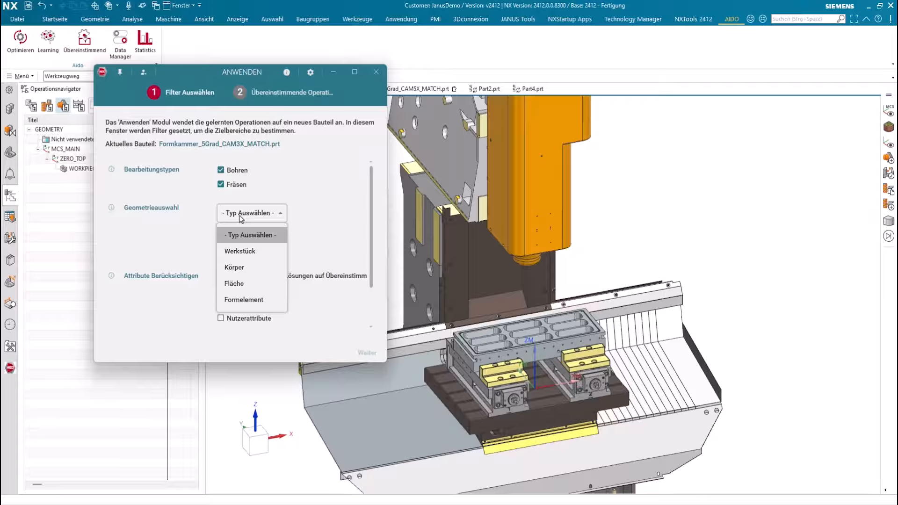
left_click(247, 253)
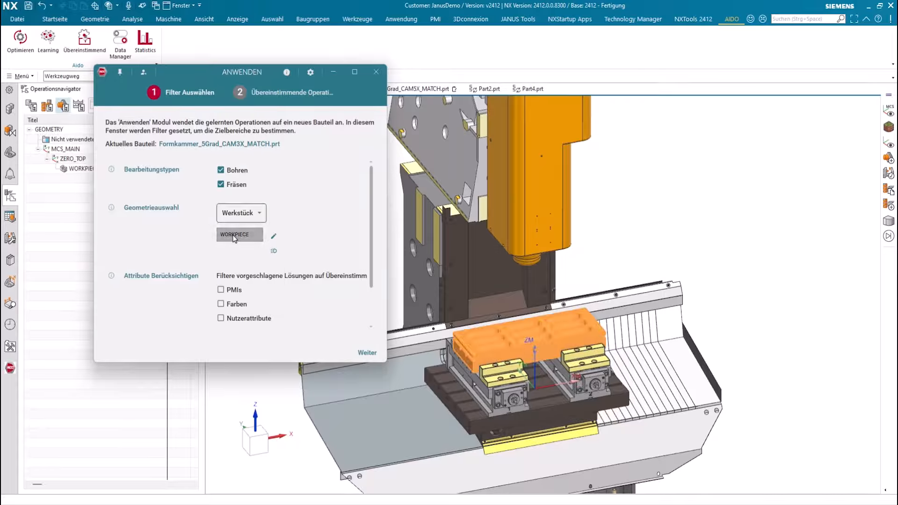
left_click(369, 354)
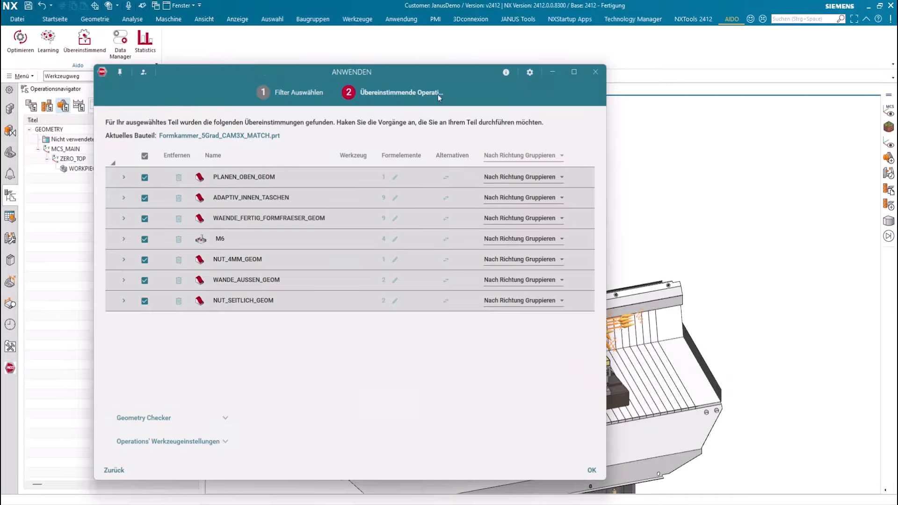
Examine on the part which geometry is matched by the PLANEN_OBEN_GEOM and ADAPTIV_INNEN_TASCHEN entries.
left_click_drag(436, 14, 341, 68)
left_click(717, 148)
key("F5")
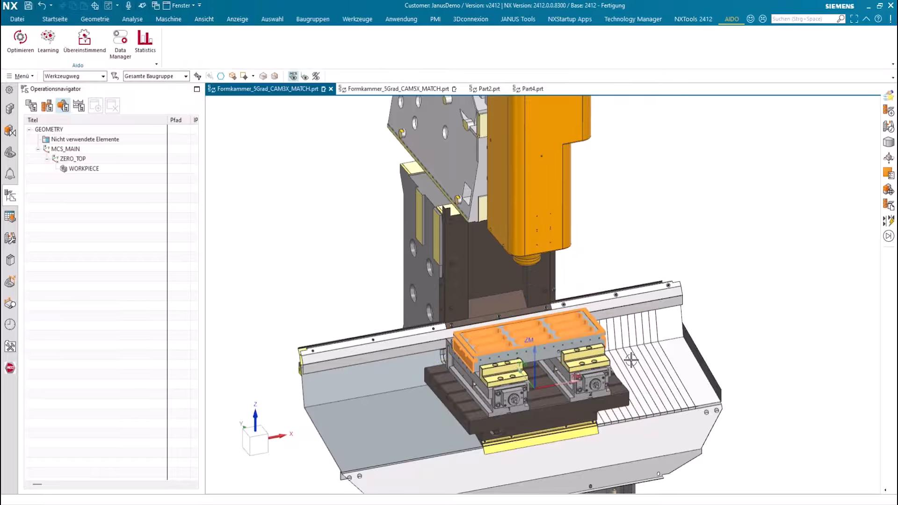
left_click(580, 504)
scroll(692, 308, "down", 4)
middle_click_drag(690, 312, 648, 354)
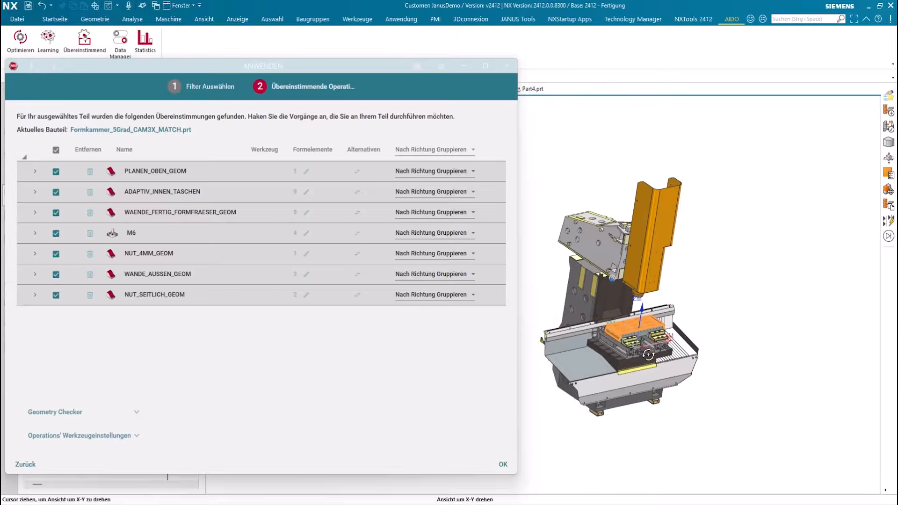
scroll(648, 354, "up", 6)
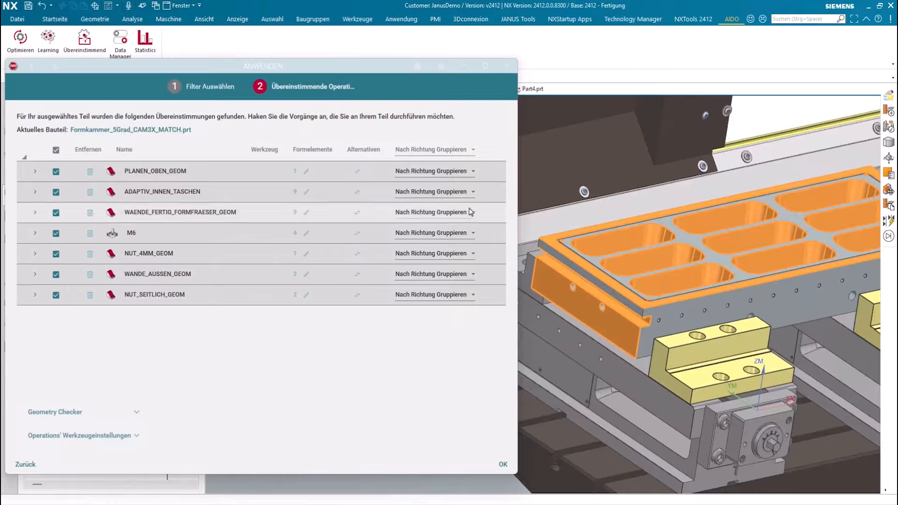
left_click(170, 176)
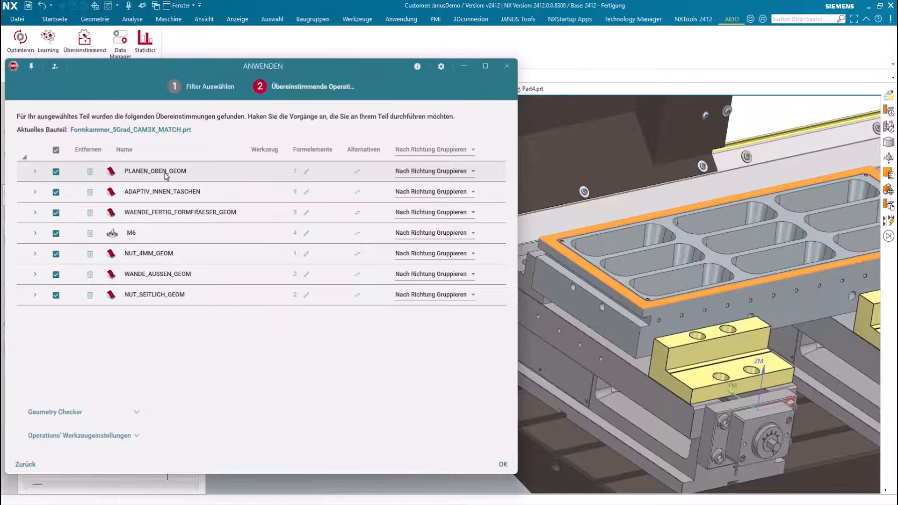
left_click(150, 197)
middle_click_drag(609, 285, 573, 255)
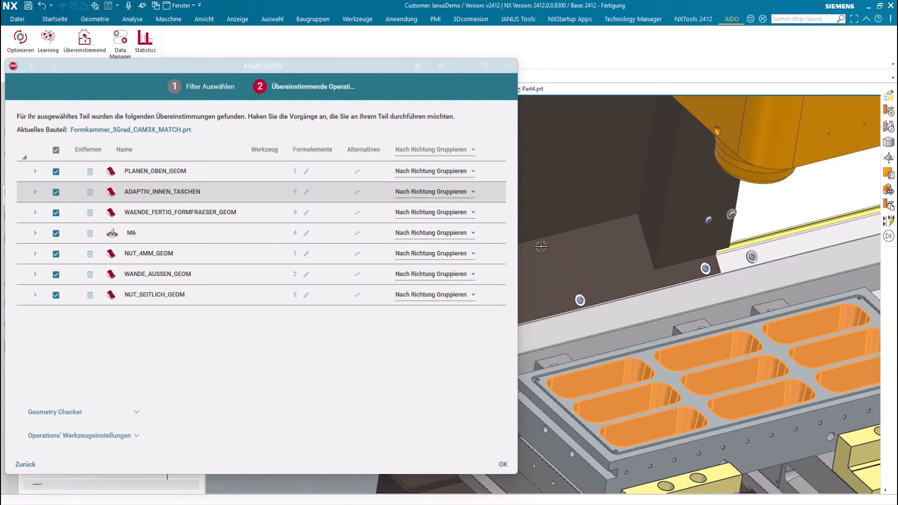
Inspect the pocket walls assigned to the WAENDE_FERTIG_FORMFRAESER_GEOM entry on the workpiece.
left_click(221, 216)
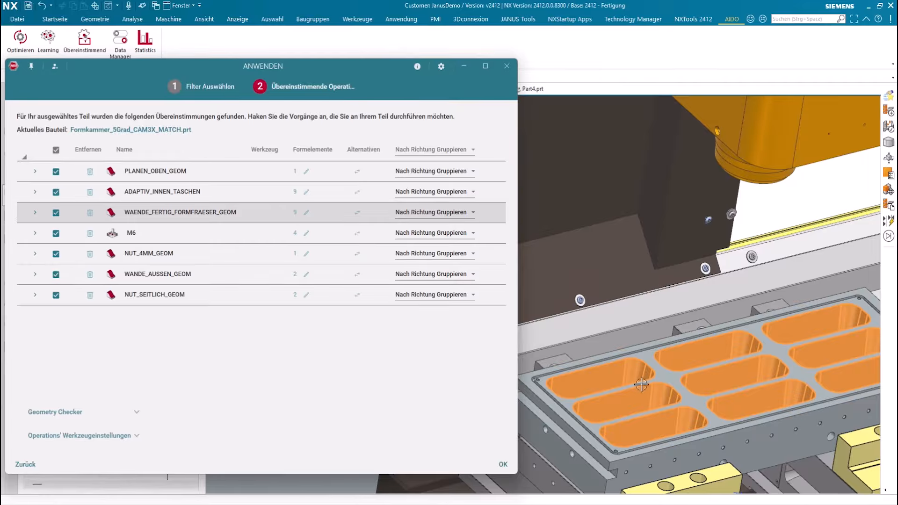
scroll(621, 347, "down", 4)
scroll(610, 378, "up", 5)
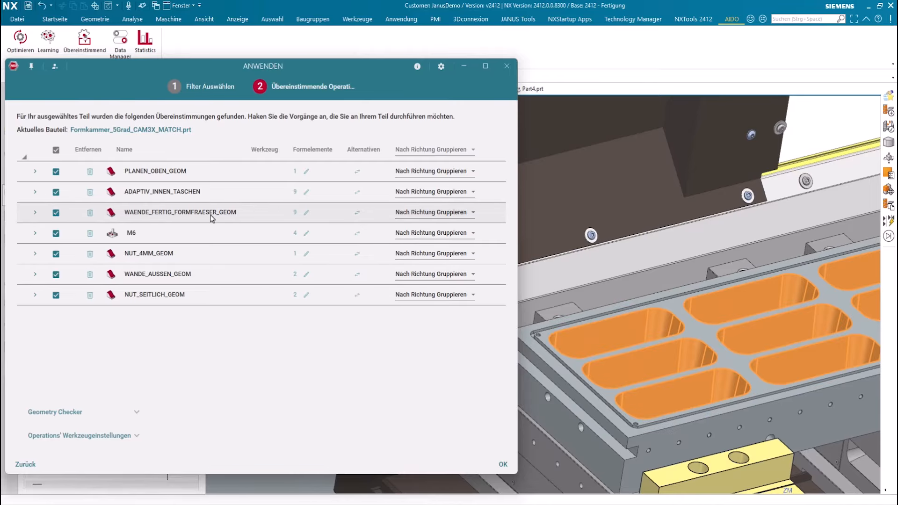
mouse_move(213, 219)
scroll(737, 335, "down", 5)
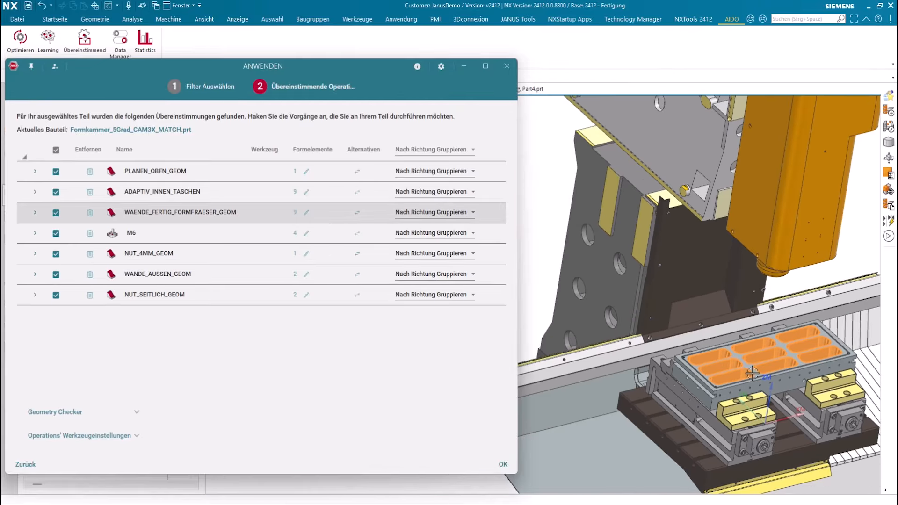
middle_click_drag(744, 374, 685, 350)
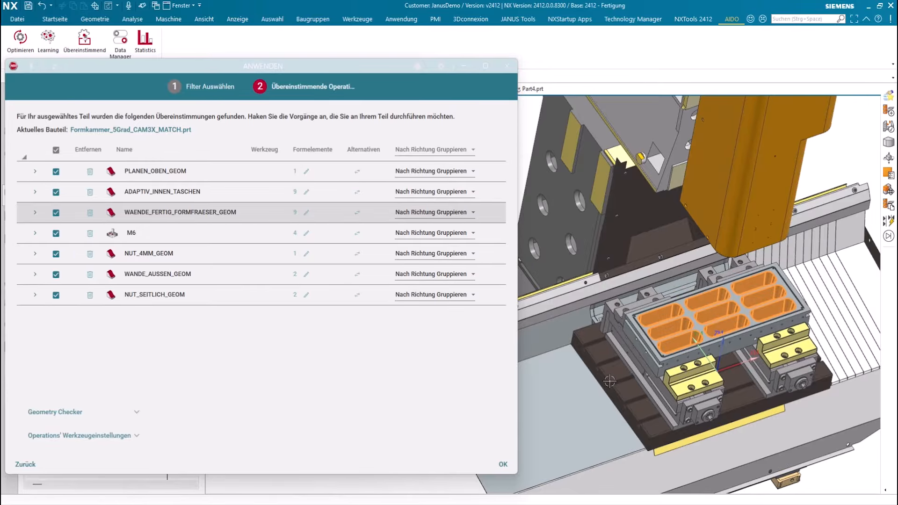
Highlight the M6 entry's holes and examine them at the workpiece corner along with the side holes.
left_click(164, 233)
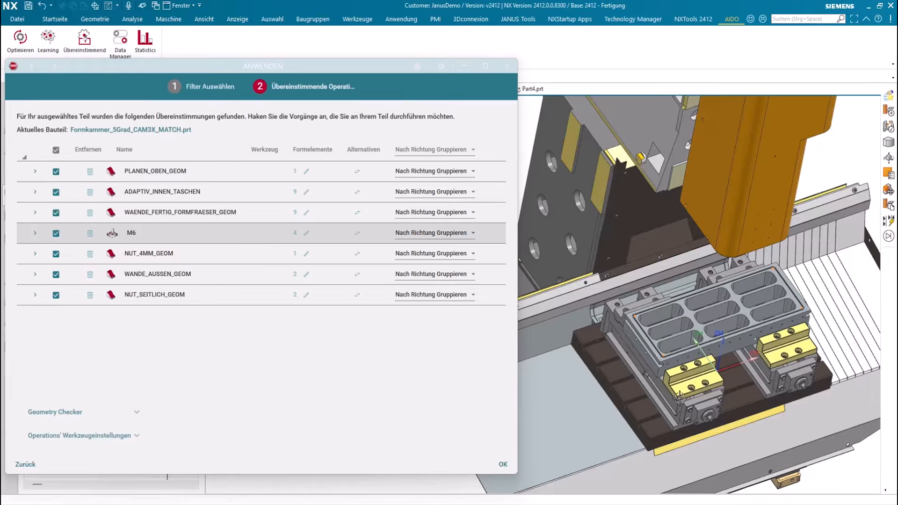
scroll(680, 398, "up", 5)
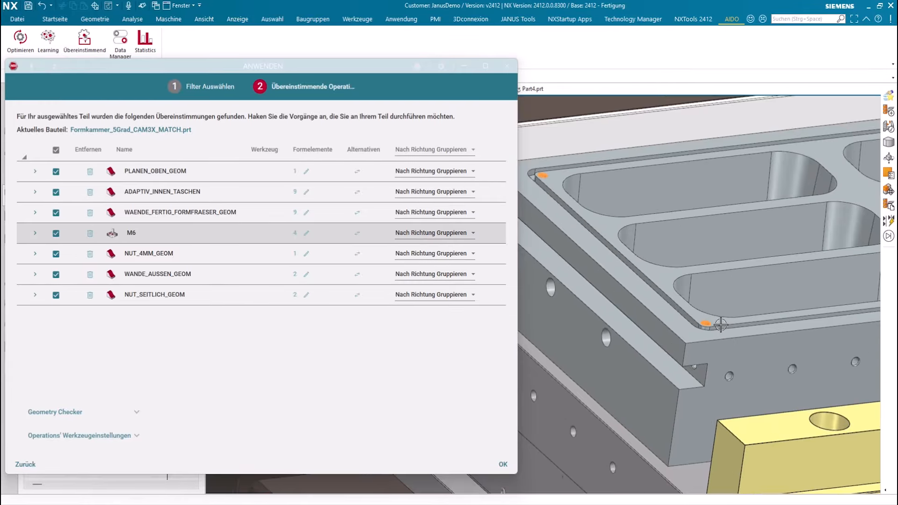
scroll(721, 324, "up", 2)
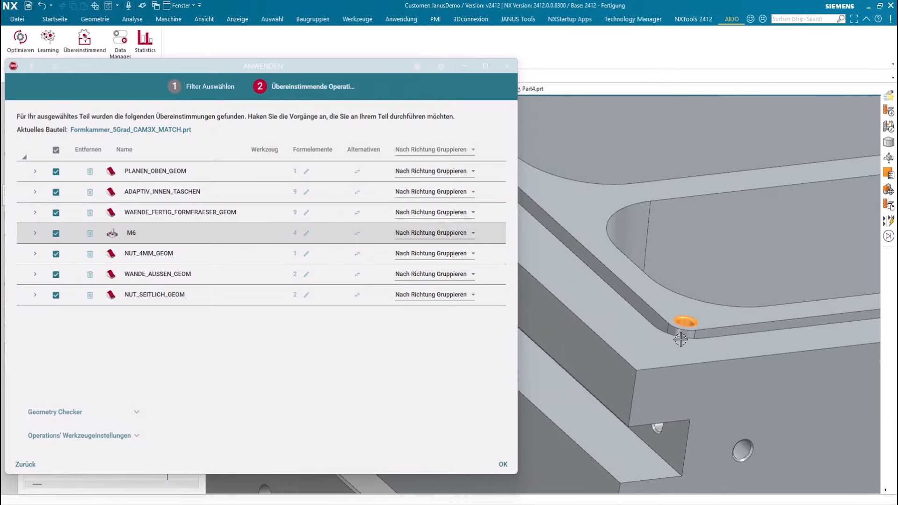
scroll(697, 328, "down", 1)
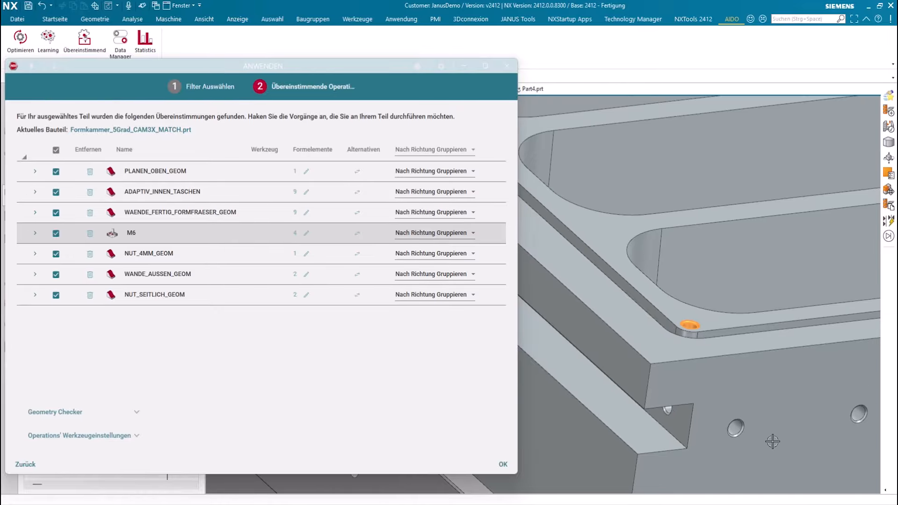
middle_click_drag(741, 415, 752, 390)
scroll(698, 405, "up", 5)
scroll(682, 415, "down", 3)
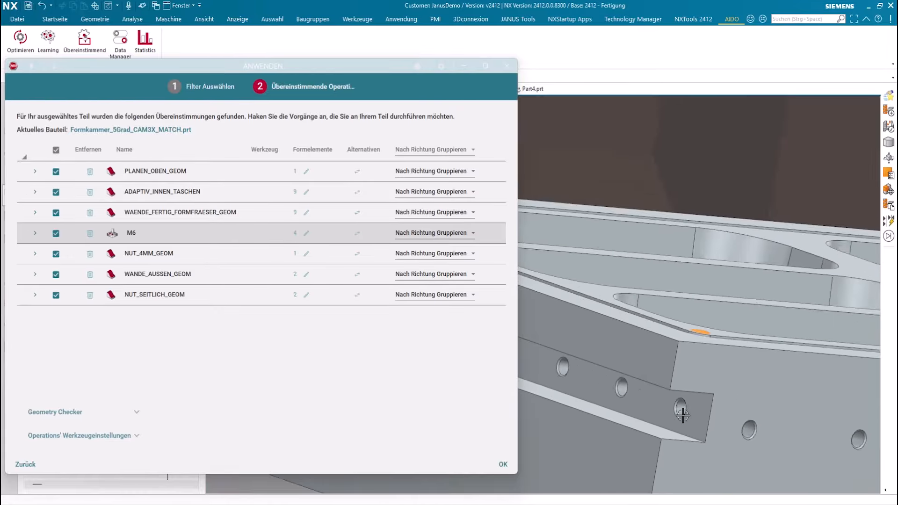
scroll(683, 415, "down", 3)
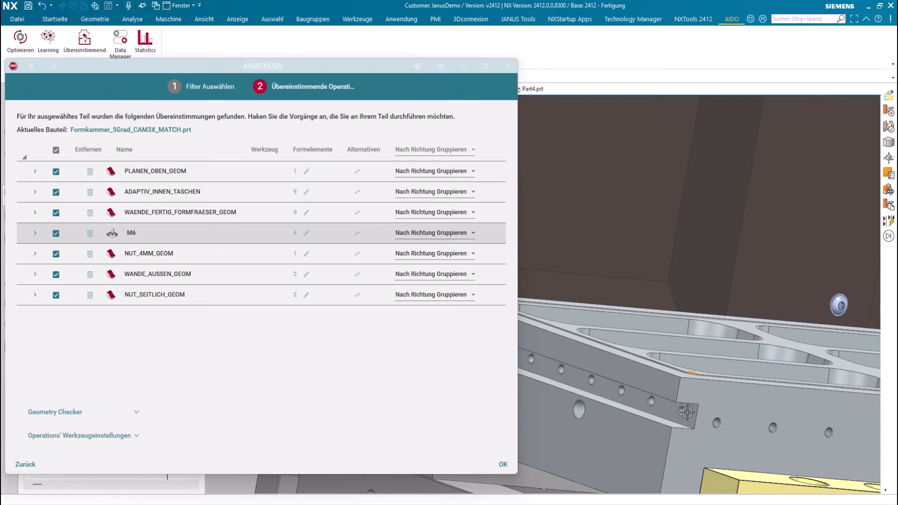
Inspect the side groove faces assigned to the NUT_SEITLICH_GEOM entry on the workpiece.
left_click(218, 296)
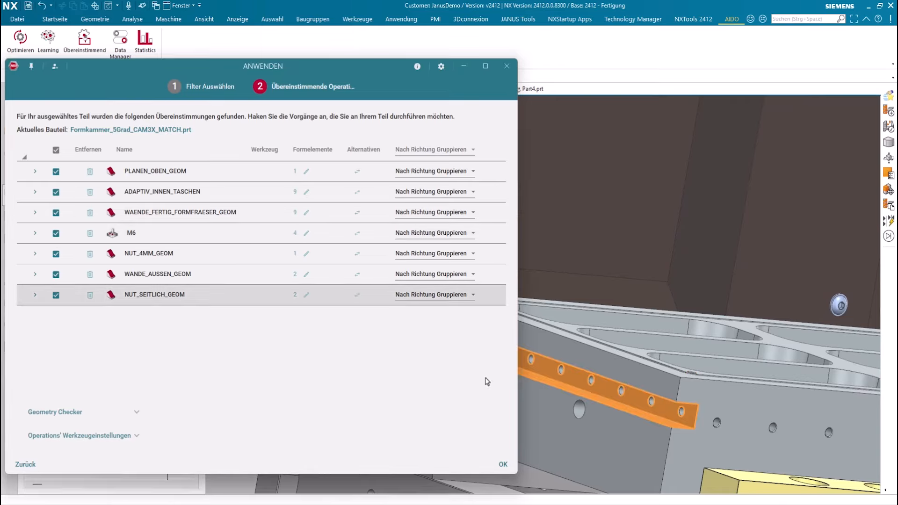
scroll(626, 384, "down", 4)
middle_click_drag(626, 385, 695, 384)
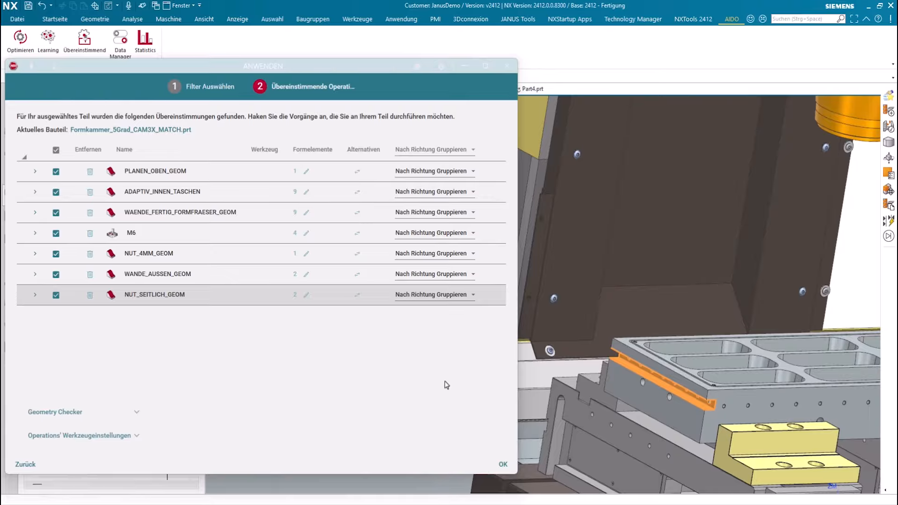
Apply all matched operations to the part and expand WORKPIECE to list the created operations.
left_click(503, 466)
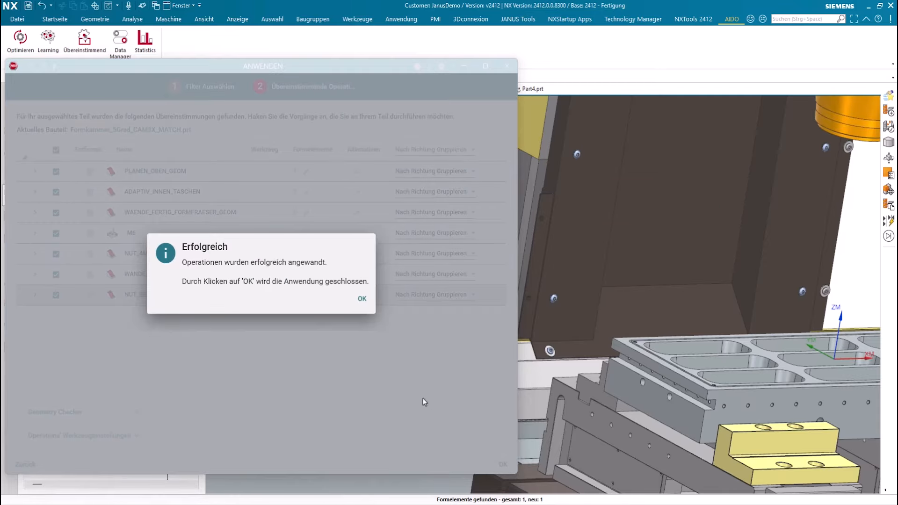
left_click(362, 301)
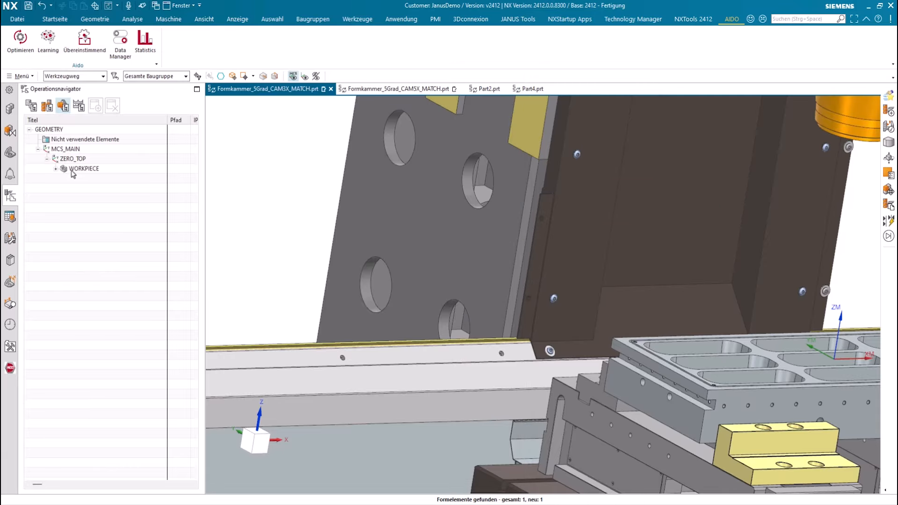
left_click(56, 169)
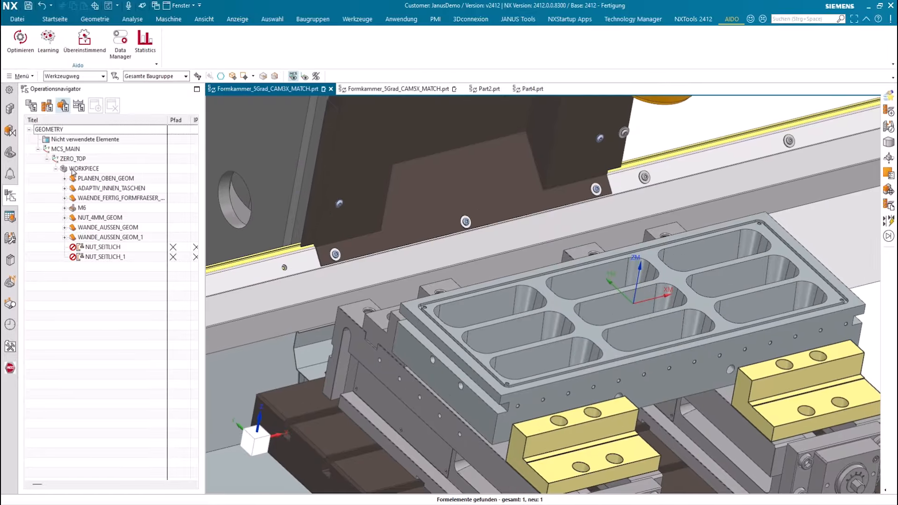
Expand the PLANEN_OBEN_GEOM group and generate the toolpath of its PLANEN_OBEN facing operation.
left_click(65, 179)
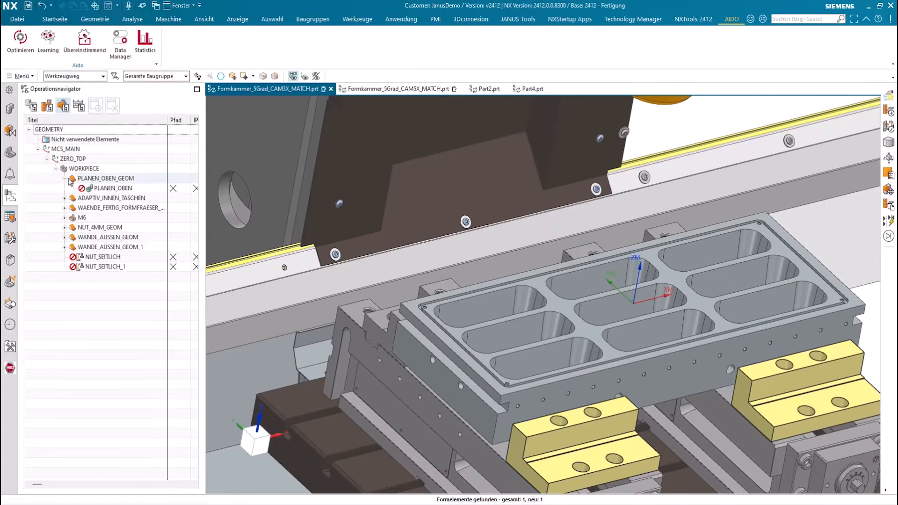
right_click(98, 182)
left_click(132, 274)
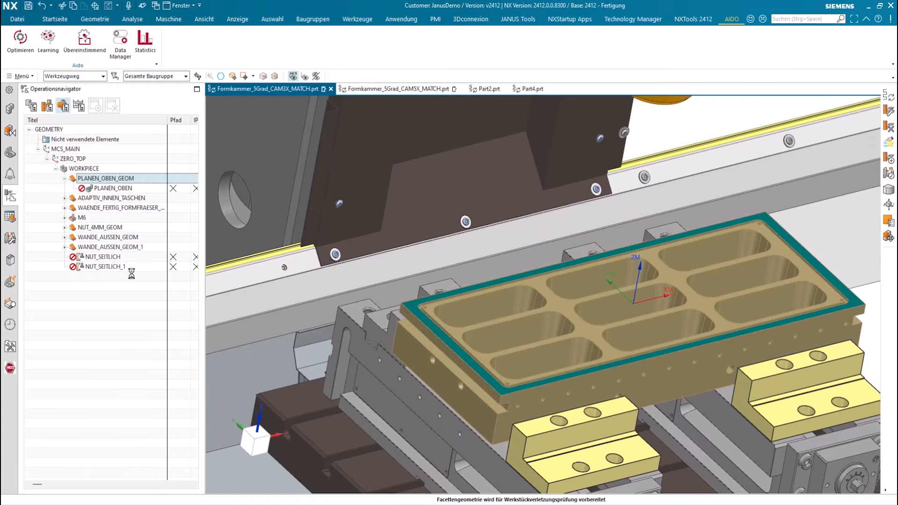
left_click(402, 274)
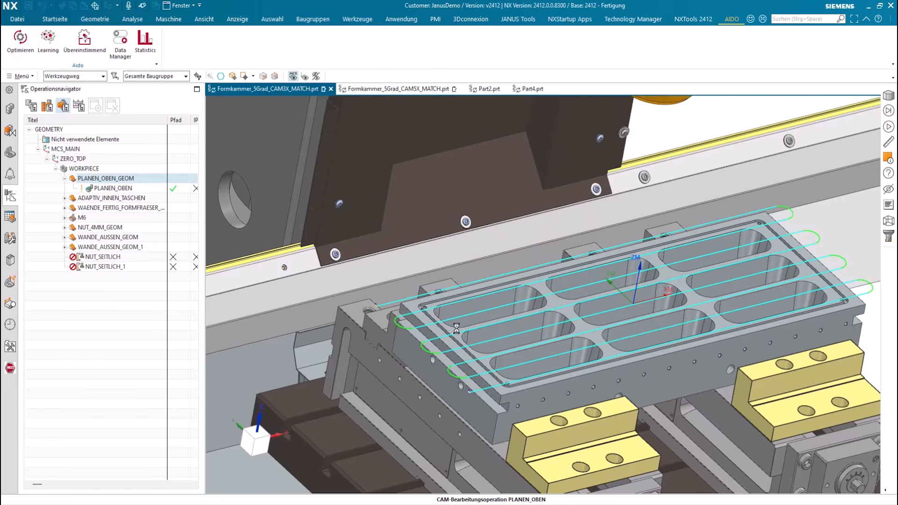
Expand the ADAPTIV_INNEN_TASCHEN group and generate the INNEN_SCHRUPPEN roughing toolpath for the inner pockets.
left_click(65, 198)
right_click(108, 198)
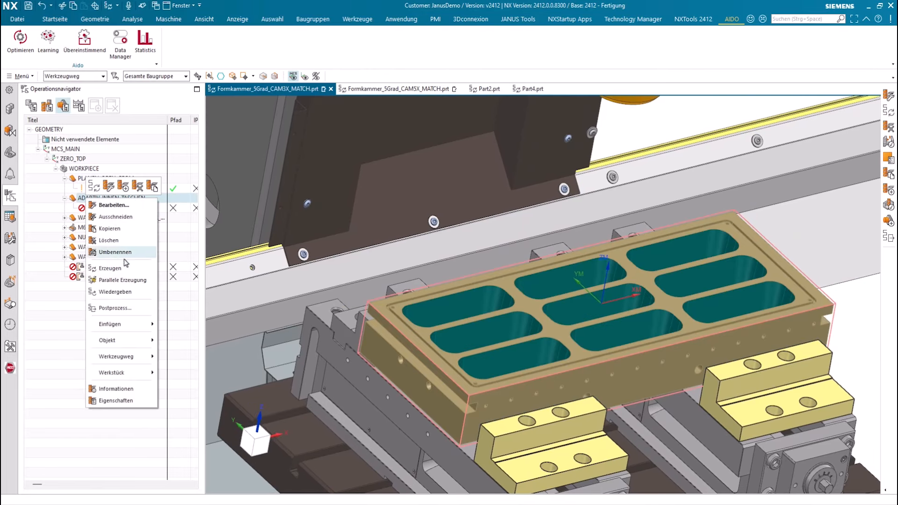
left_click(127, 274)
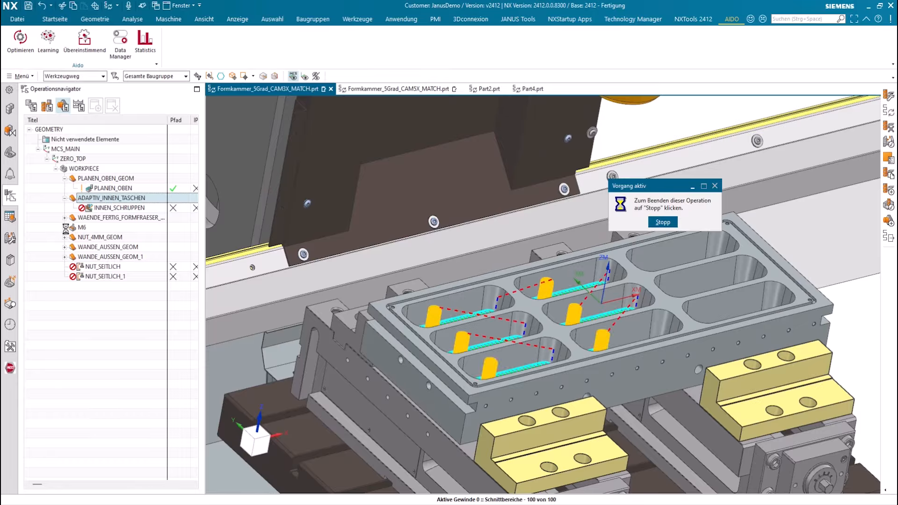
left_click(401, 271)
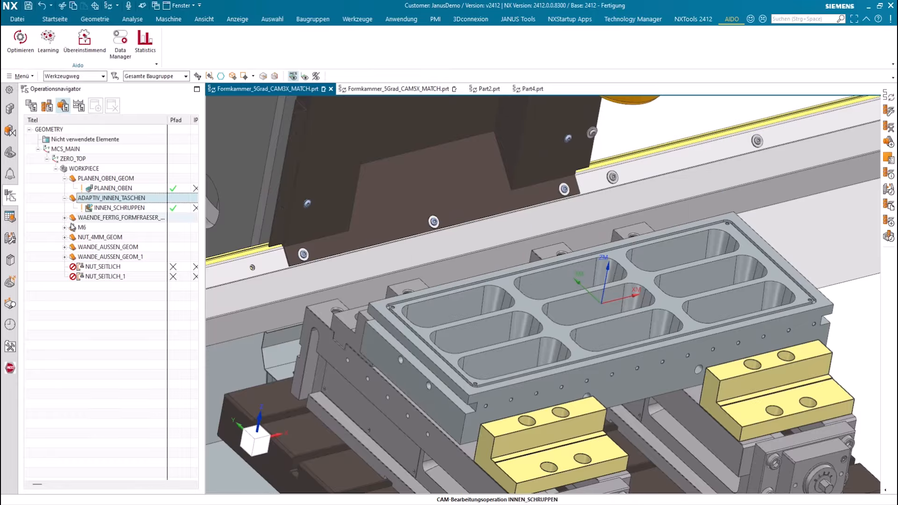
Expand the M6 group and generate the toolpaths of ZENTRIEREN_M6, BOHREN_M6 and GEWINDE_M6.
left_click(65, 227)
right_click(80, 228)
left_click(105, 296)
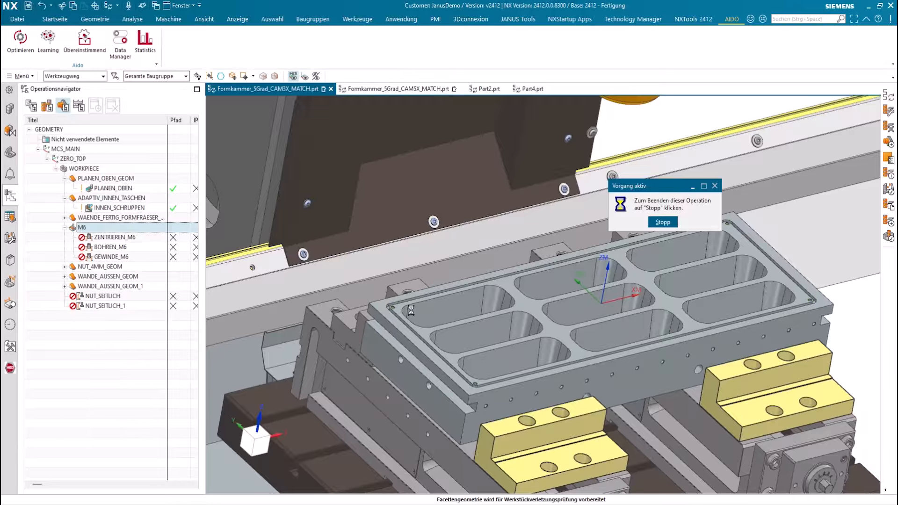
left_click(402, 278)
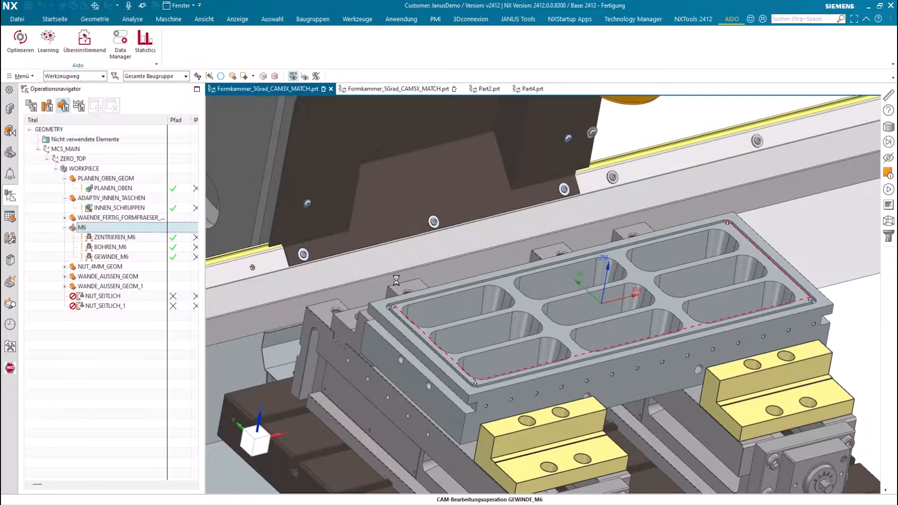
Generate and accept the toolpaths of NUT_SEITLICH and NUT_SEITLICH_1, and display the NUT_SEITLICH path on the part.
left_click(116, 296)
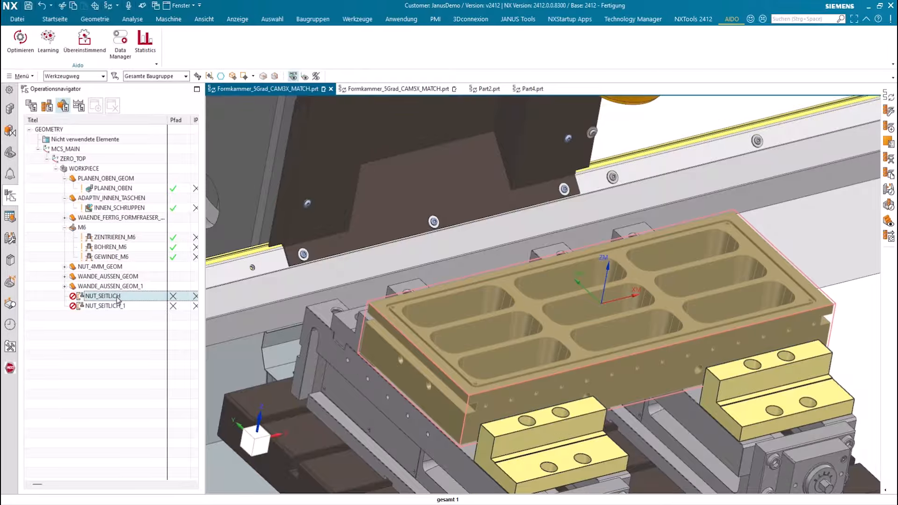
left_click(123, 308, "ctrl")
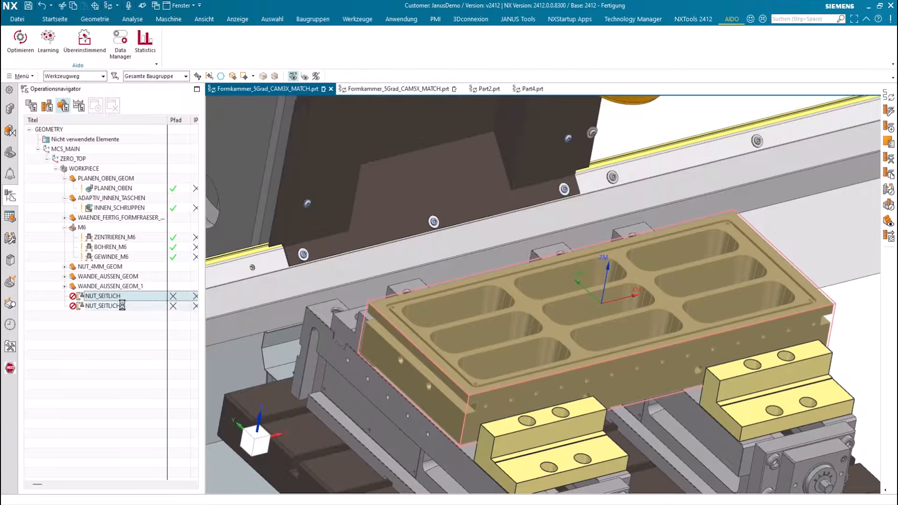
right_click(123, 307)
left_click(181, 165)
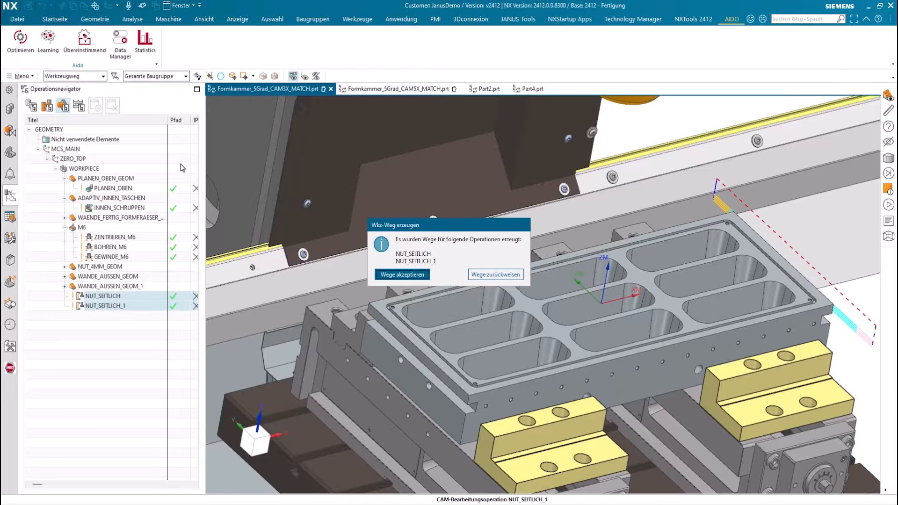
left_click(402, 274)
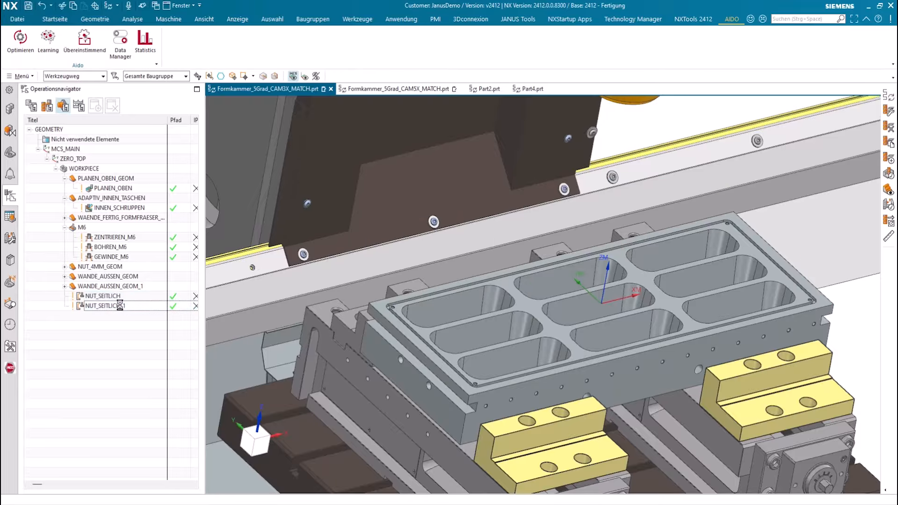
left_click(105, 296)
scroll(394, 355, "down", 5)
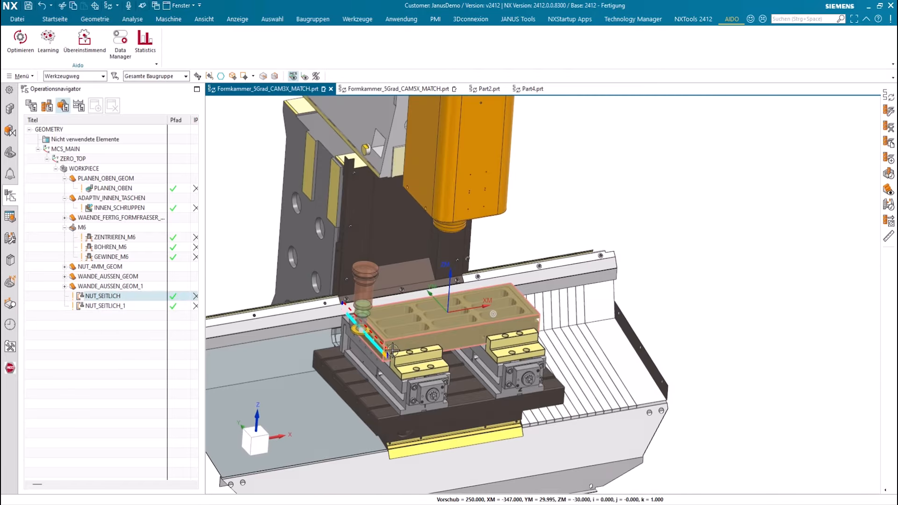
Expand the NUT_4MM_GEOM, WANDE_AUSSEN_GEOM and WAENDE_FERTIG_FORMFRAESER geometry groups to list their operations.
left_click(64, 267)
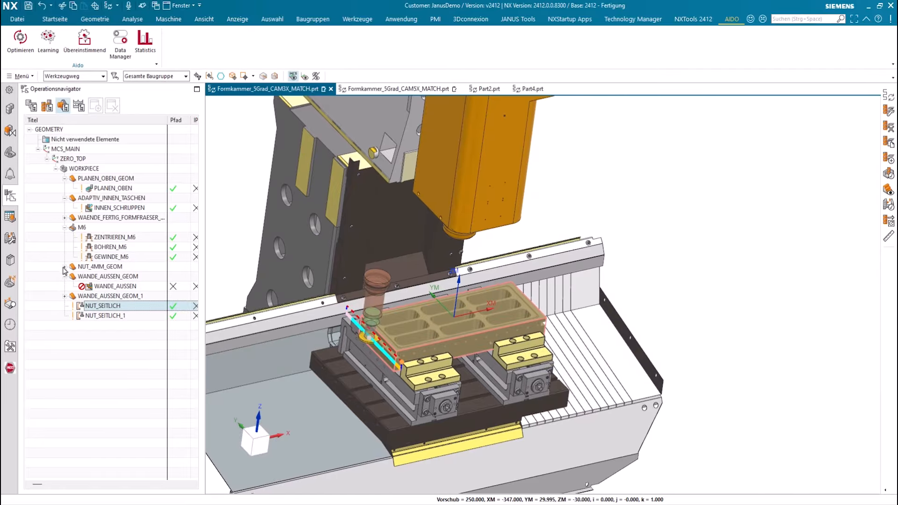
left_click(64, 286)
left_click(64, 218)
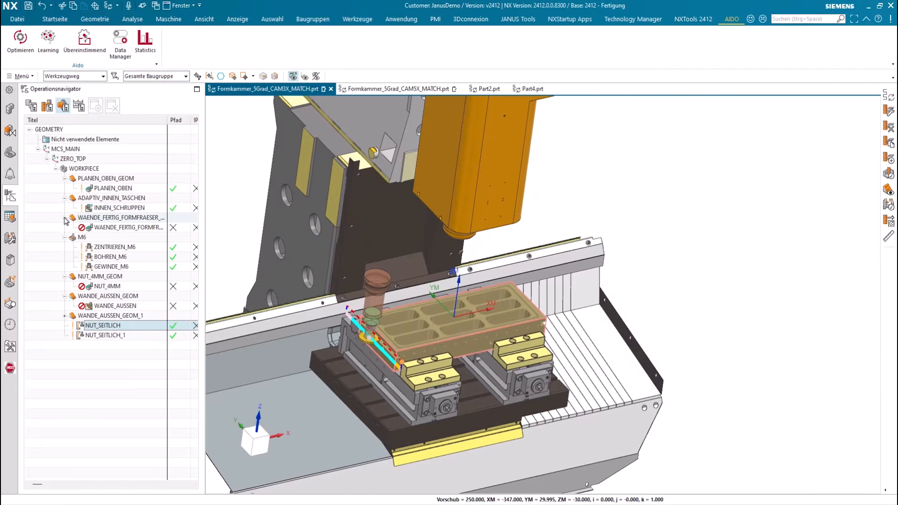
Generate the WAENDE_FERTIG_FORMFRAESER wall-finishing toolpath and display it in the pockets.
right_click(117, 218)
left_click(162, 285)
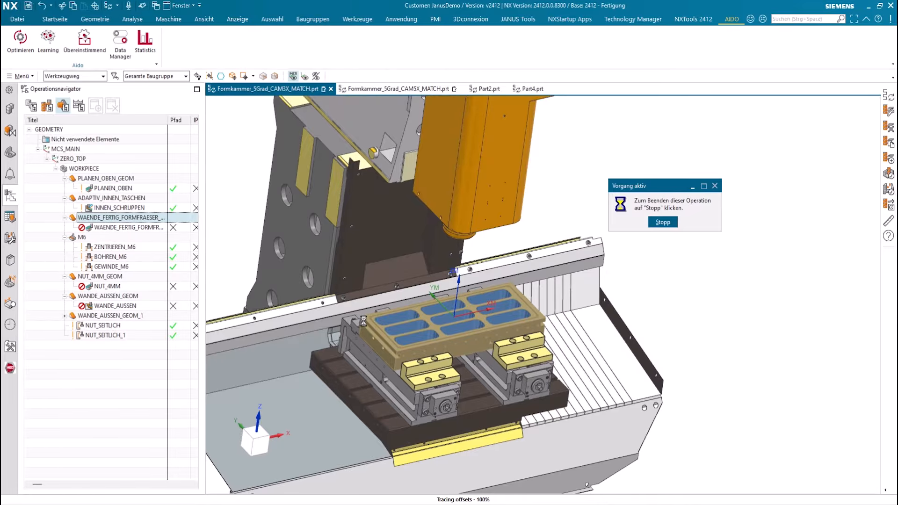
left_click(402, 271)
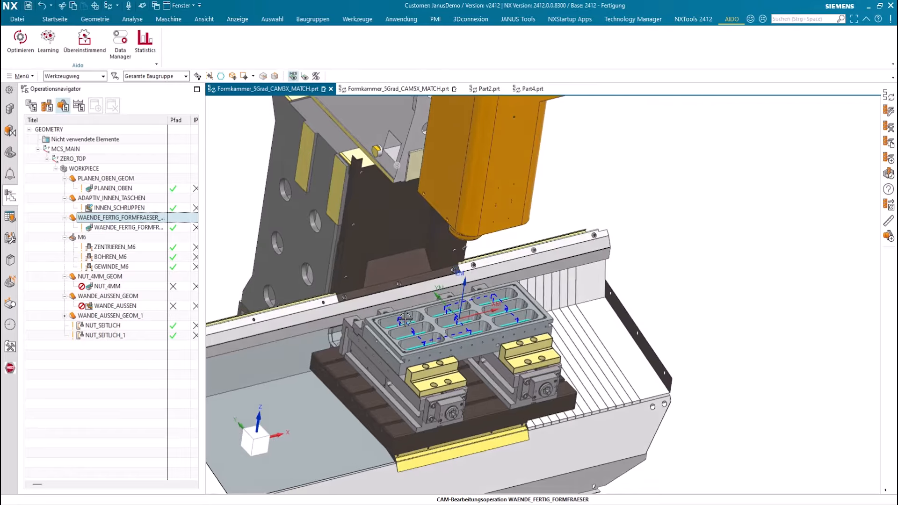
scroll(487, 342, "up", 5)
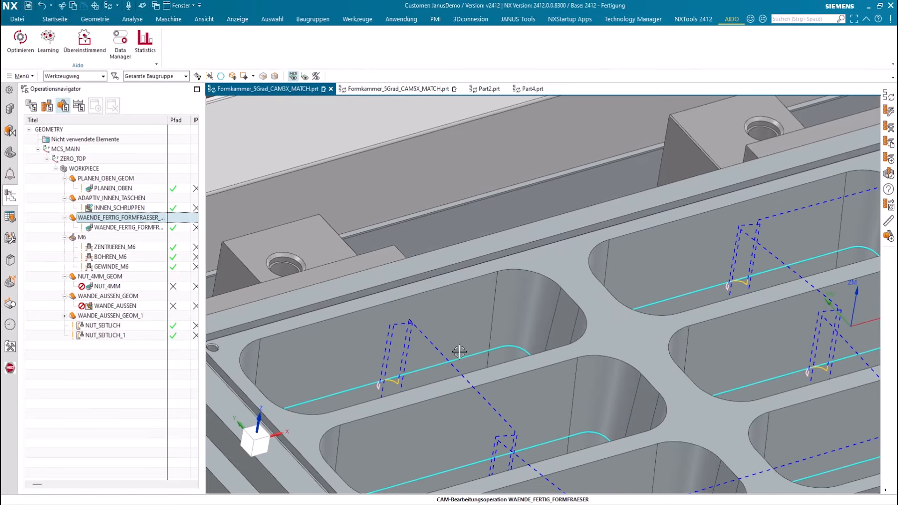
left_click(122, 227)
scroll(499, 331, "down", 5)
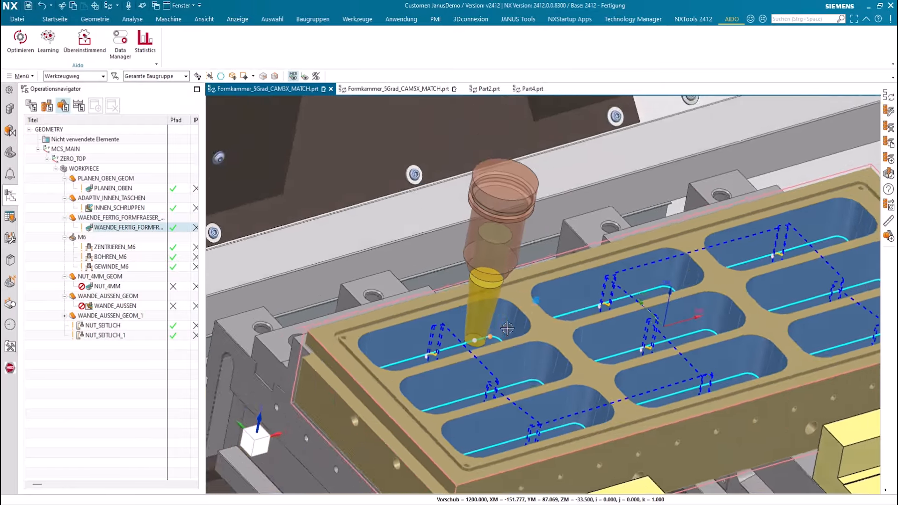
scroll(507, 328, "down", 4)
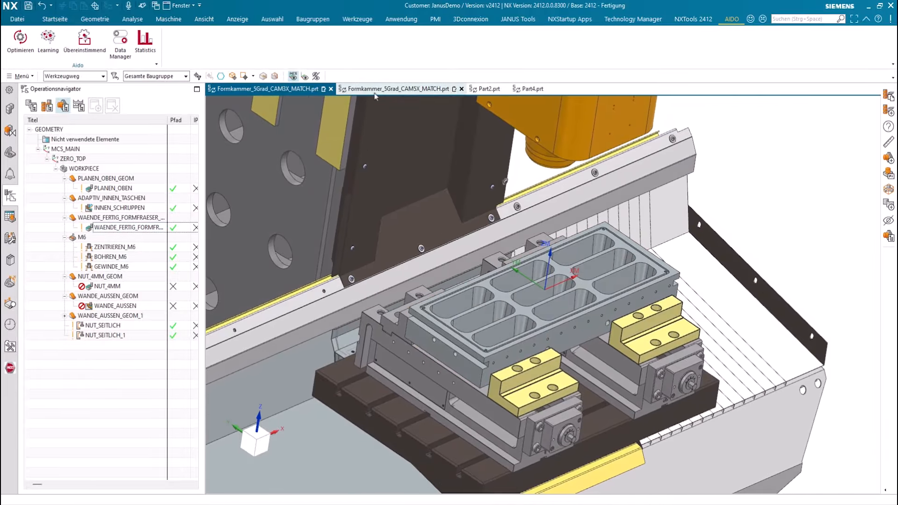
Switch to the Formkammer_5Grad_CAM5X_MATCH part and find matching learned Bohren and Fräsen operations for the Werkstück geometry WORKPIECE.
left_click(376, 91)
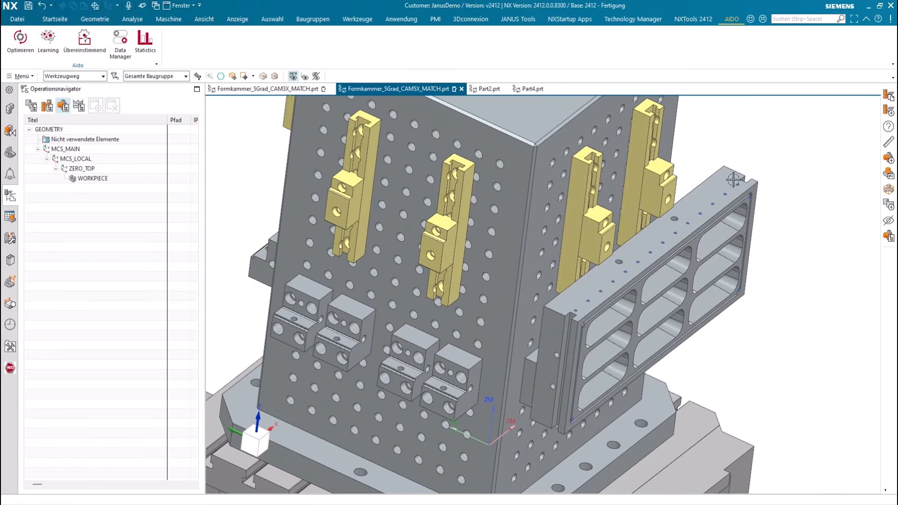
left_click(73, 54)
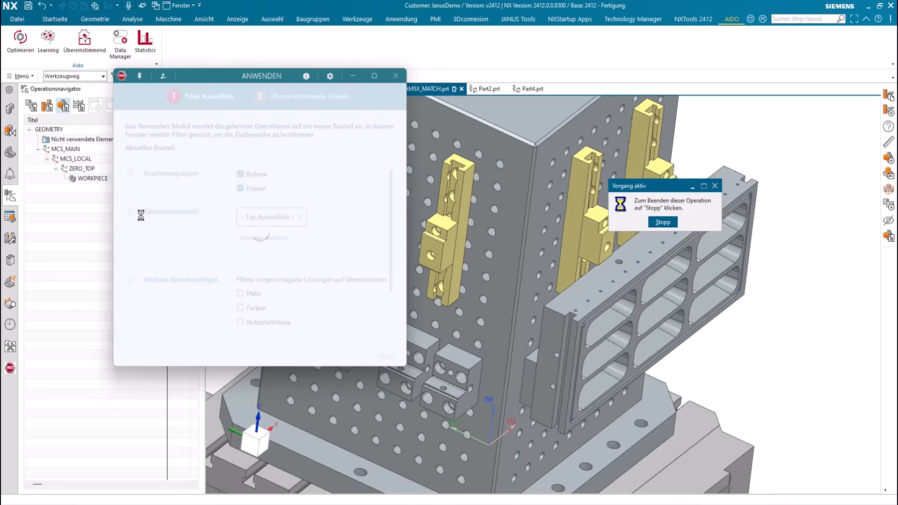
left_click(243, 220)
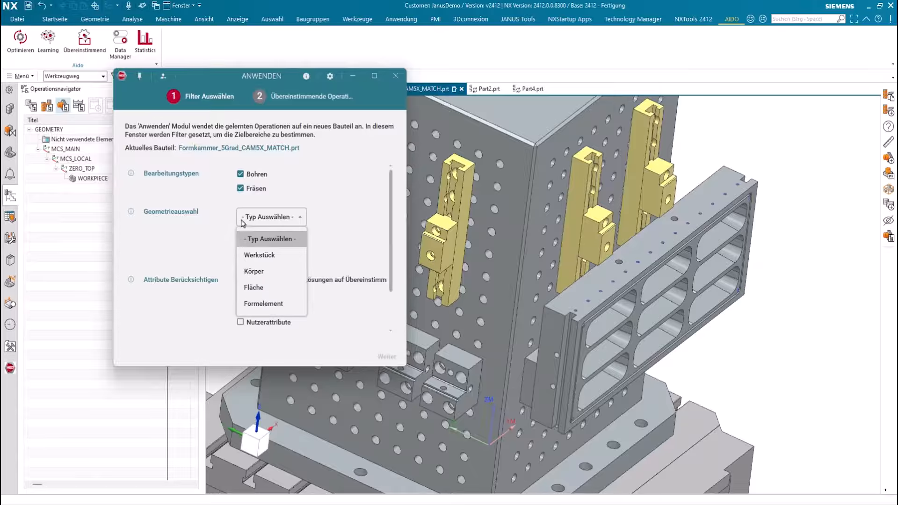
left_click(262, 260)
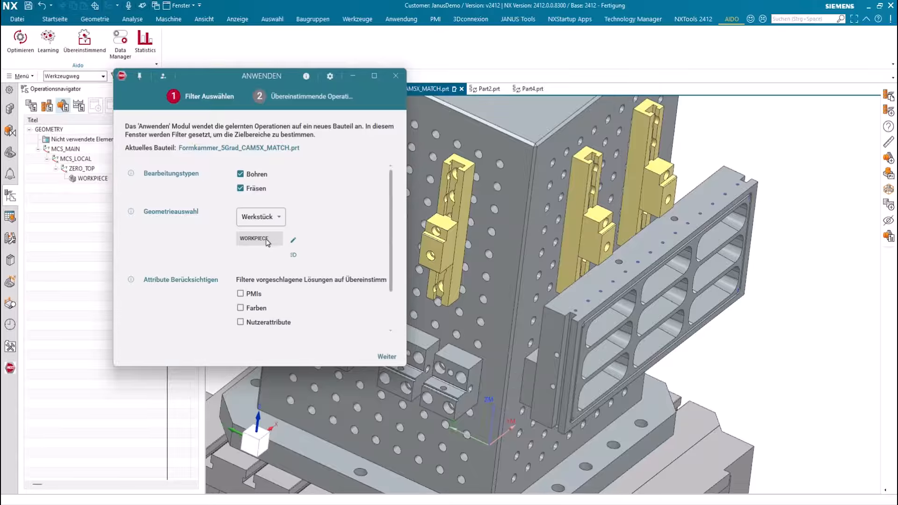
left_click(387, 356)
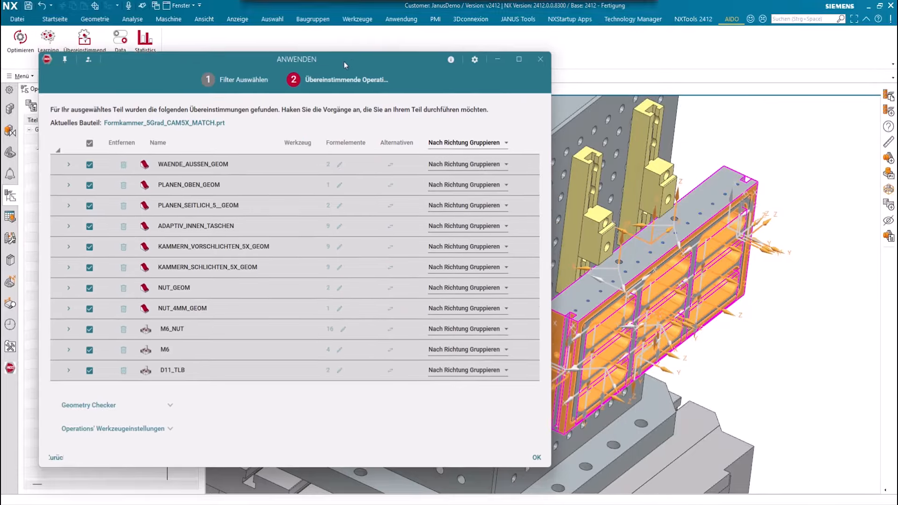
Highlight the faces matched by WAENDE_AUSSEN_GEOM and exclude that group from the operations to apply.
left_click(537, 60)
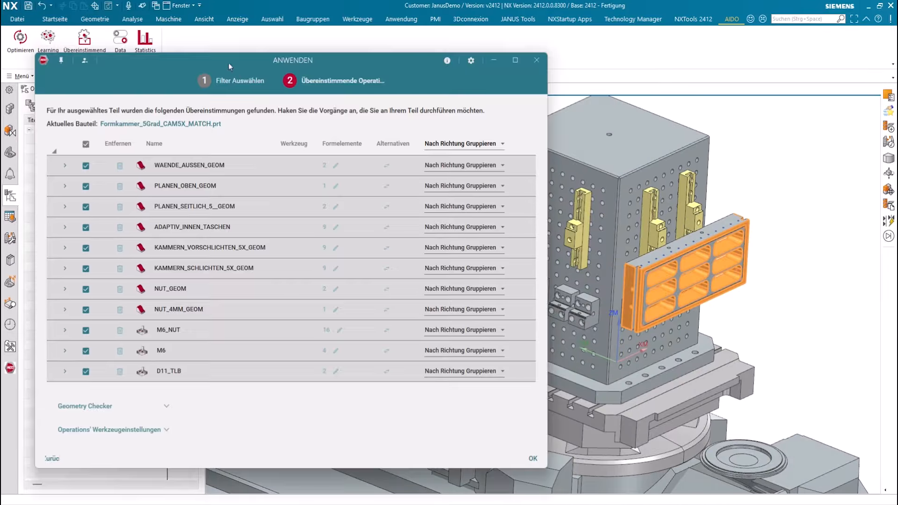
left_click(253, 155)
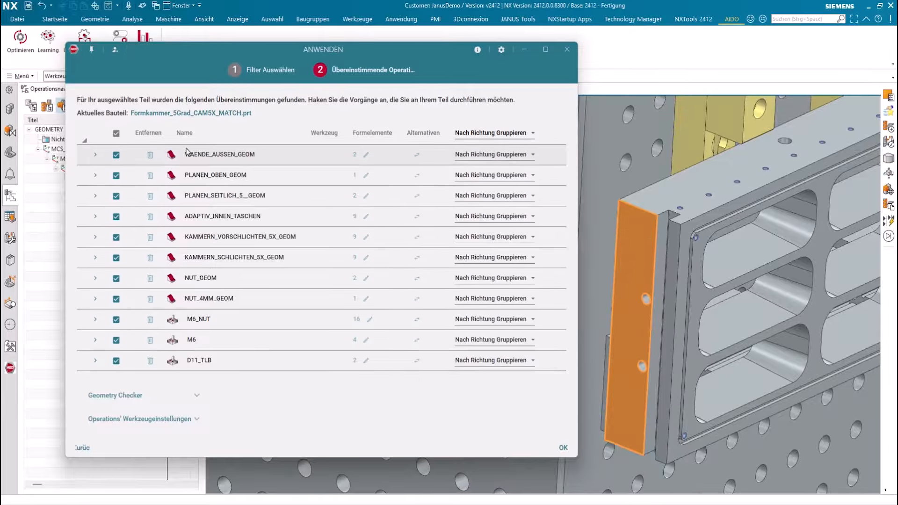
left_click(254, 160)
mouse_move(268, 199)
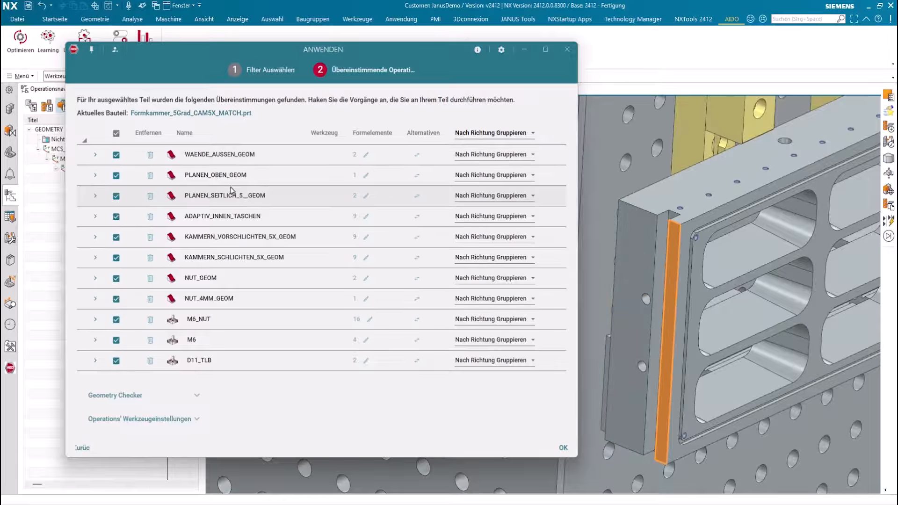
left_click(205, 204)
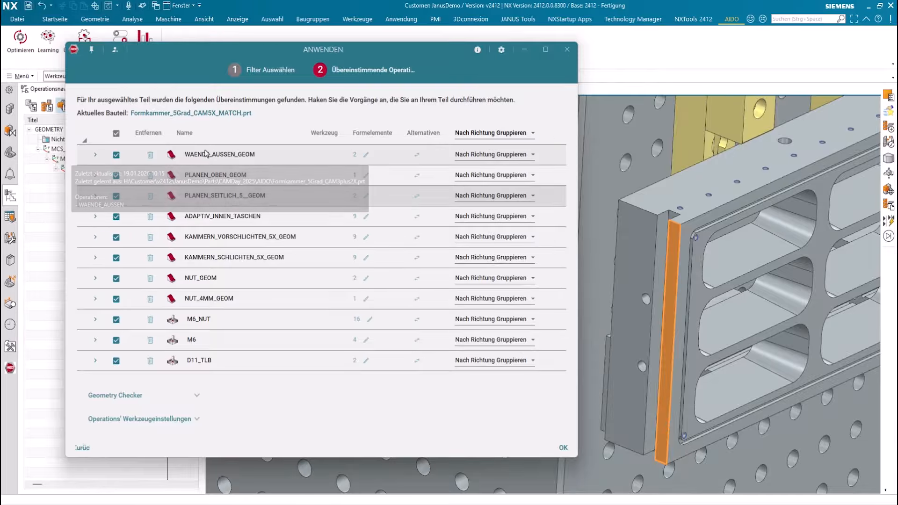
left_click(116, 154)
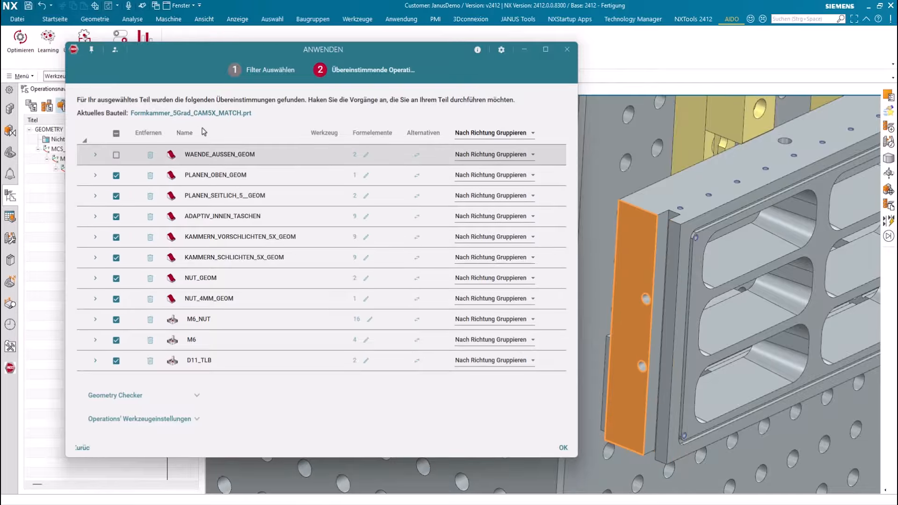
Examine the faces matched by PLANEN_OBEN_GEOM, PLANEN_SEITLICH_5__GEOM, ADAPTIV_INNEN_TASCHEN, KAMMERN_VORSCHLICHTEN_5X_GEOM and KAMMERN_SCHLICHTEN_5X_GEOM on the part.
left_click(222, 180)
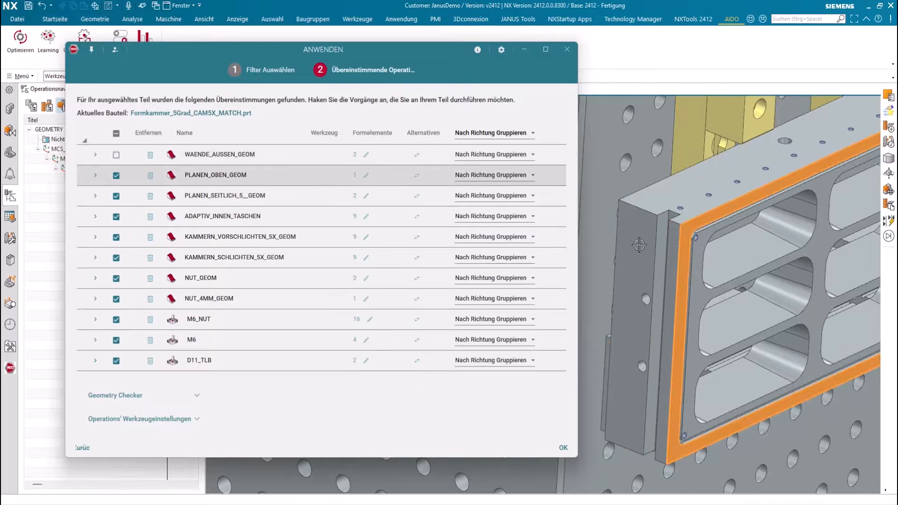
left_click(287, 198)
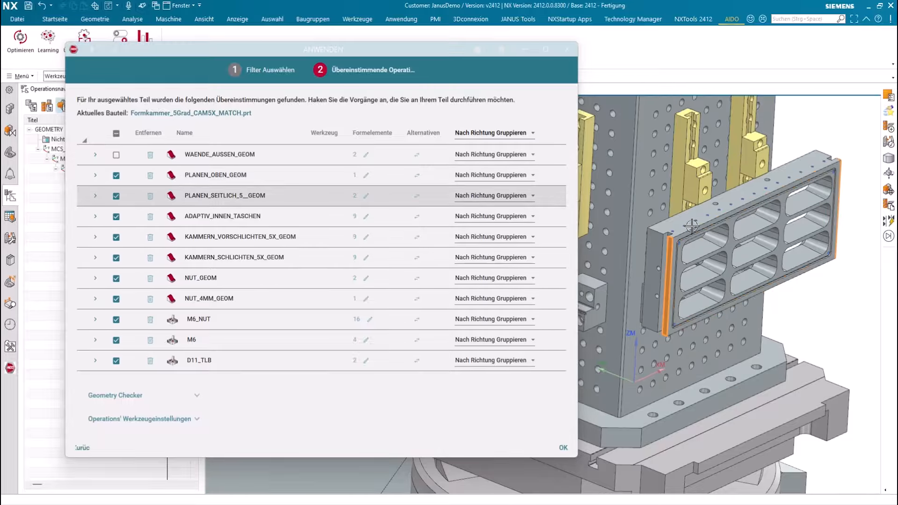
middle_click_drag(688, 229, 747, 230)
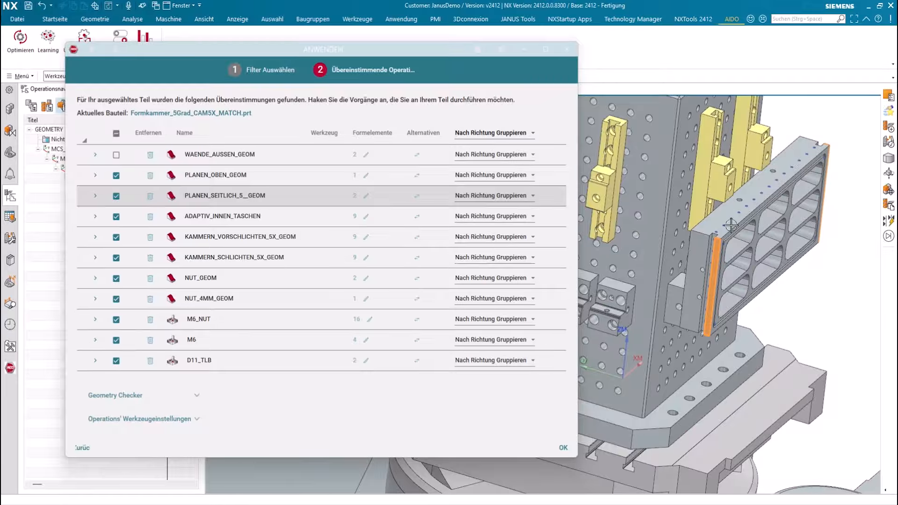
scroll(703, 240, "up", 5)
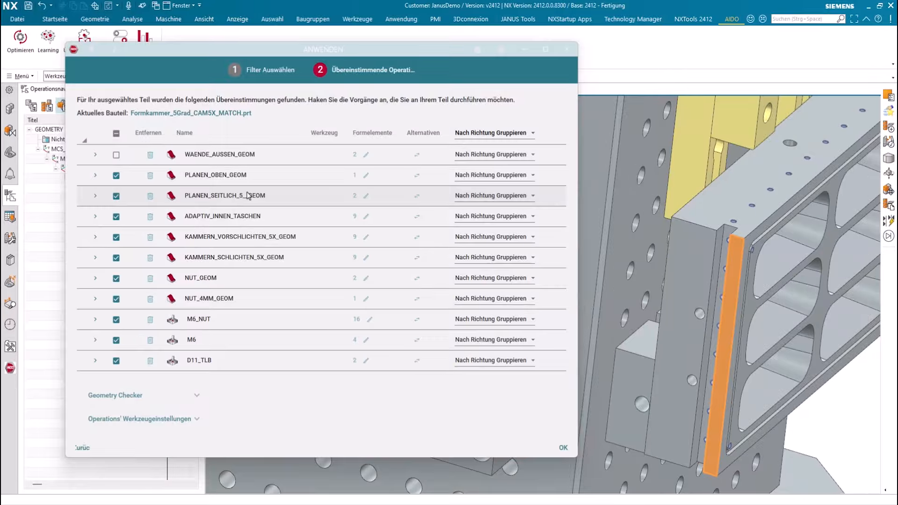
left_click(270, 216)
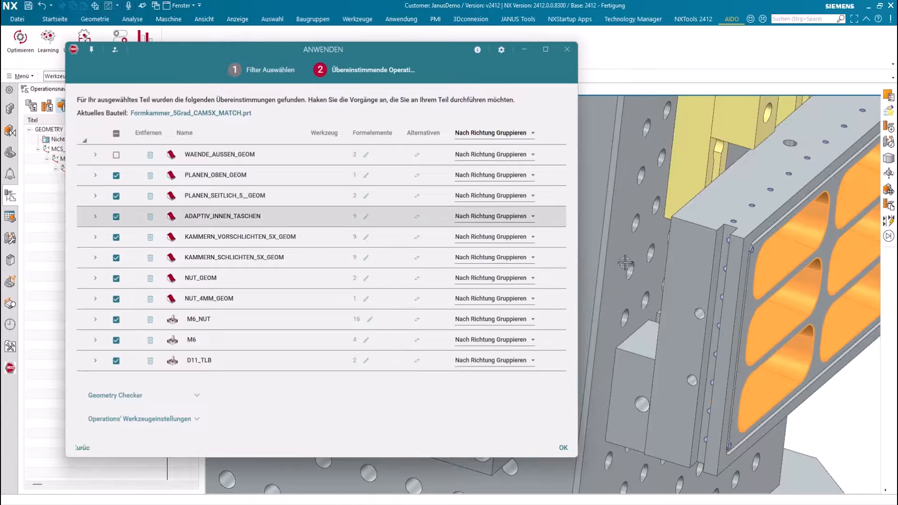
scroll(725, 250, "down", 3)
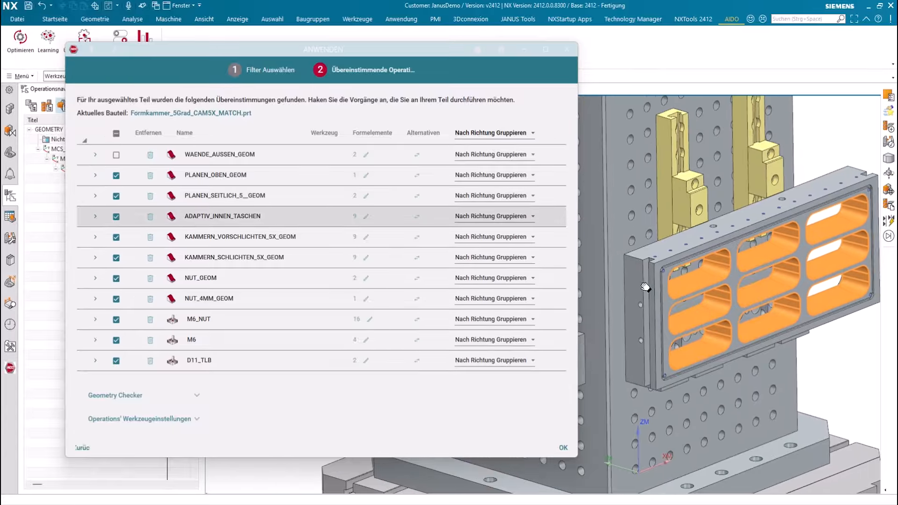
left_click(291, 233)
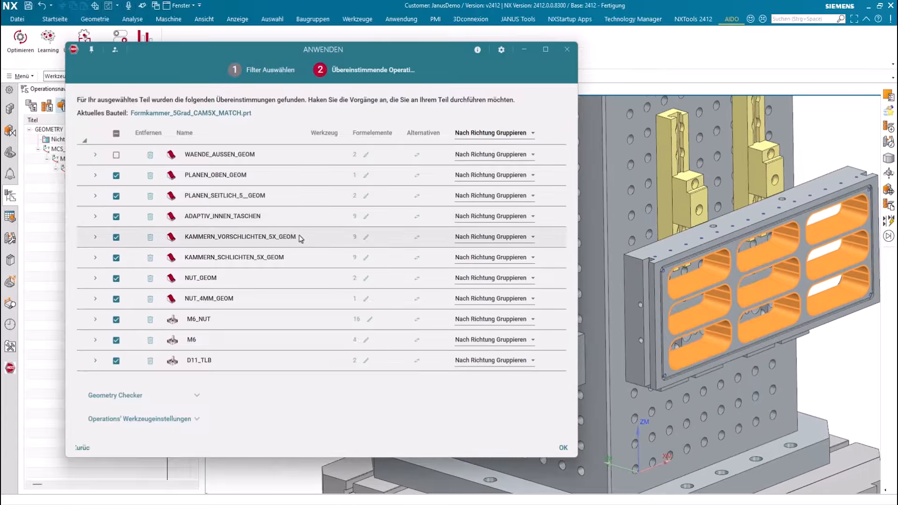
left_click(292, 257)
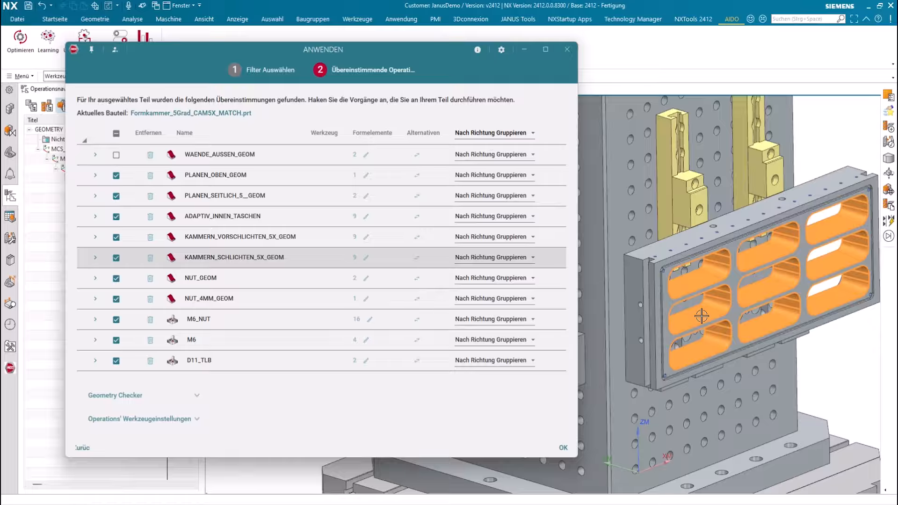
Examine the side slot faces matched by NUT_GEOM and the holes matched by M6.
left_click(248, 286)
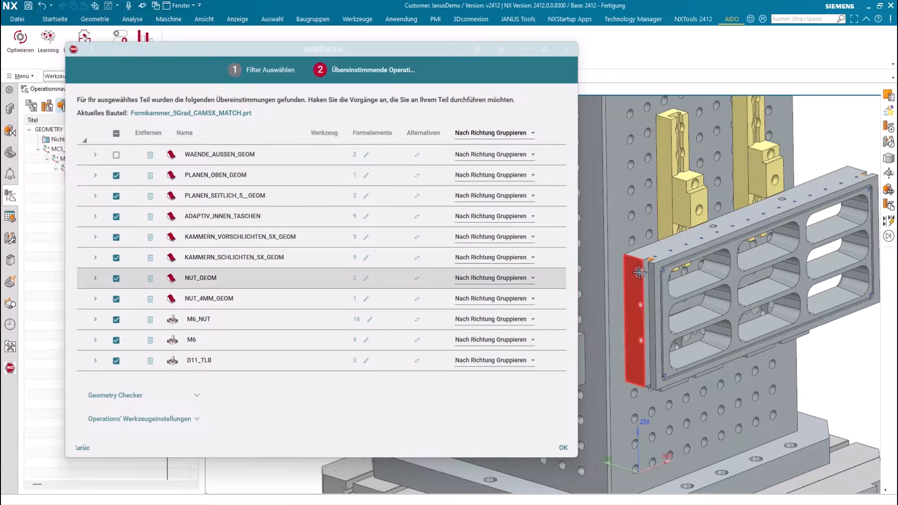
scroll(640, 273, "up", 6)
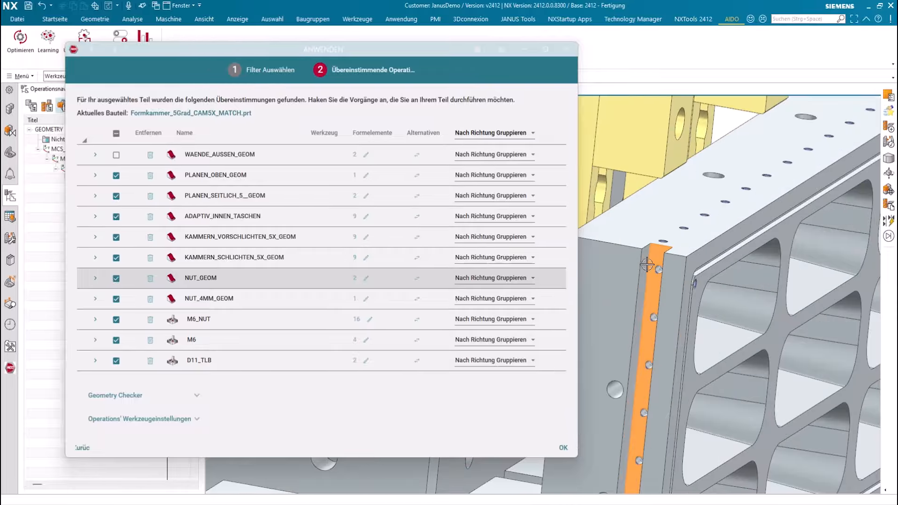
scroll(647, 265, "up", 2)
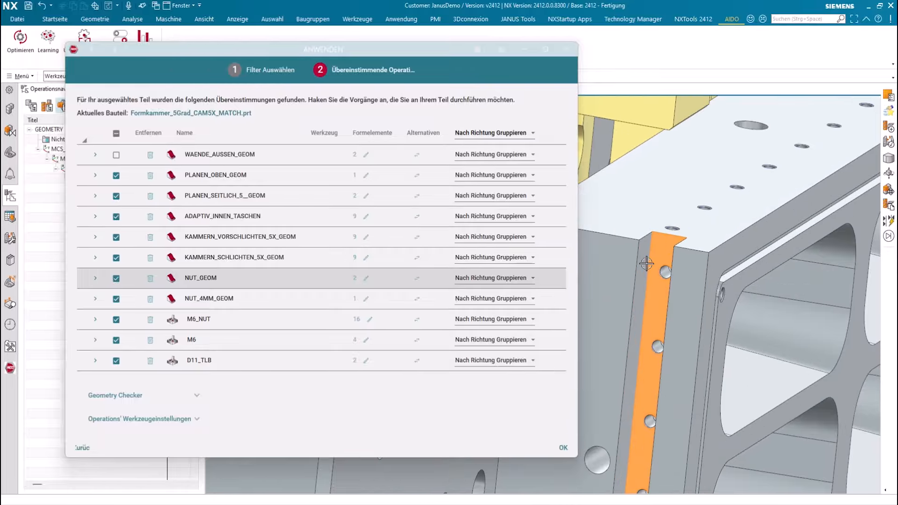
scroll(647, 264, "down", 8)
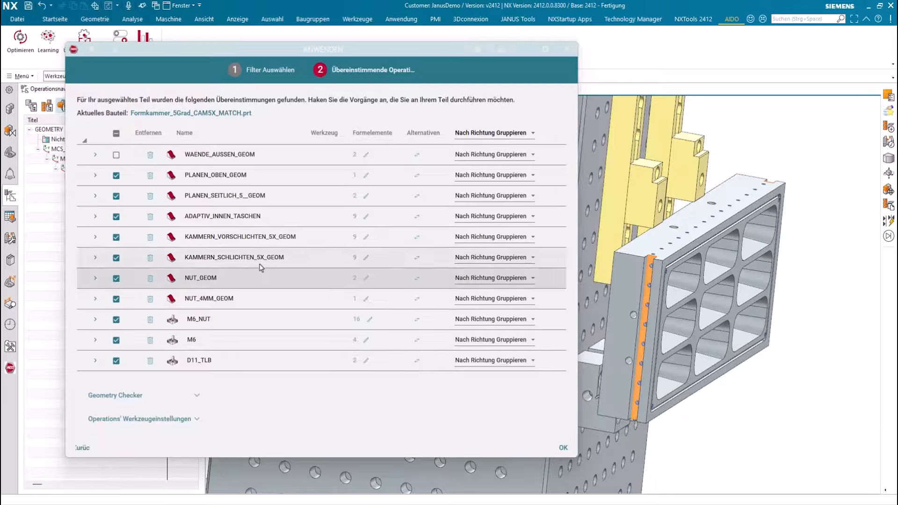
left_click(253, 340)
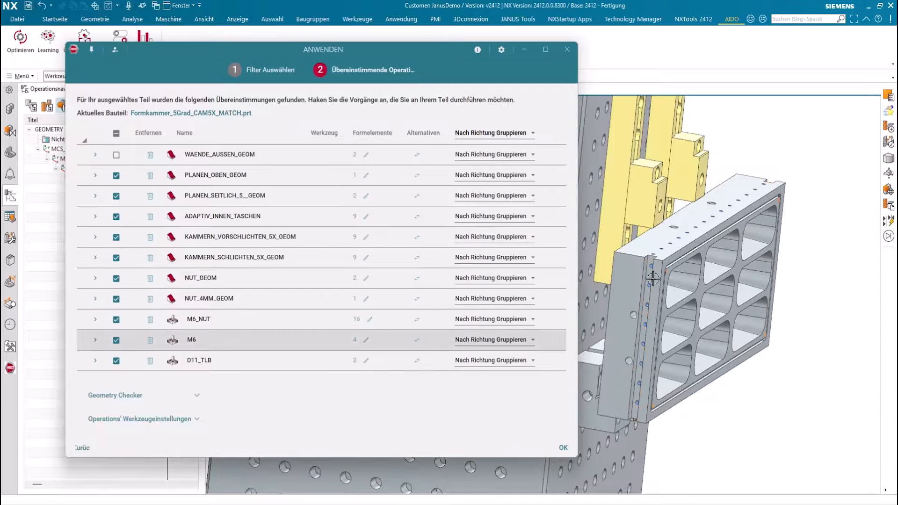
Examine the slot holes matched by M6_NUT and the side holes matched by D11_TLB on the part.
middle_click_drag(654, 274, 650, 292)
scroll(650, 290, "up", 5)
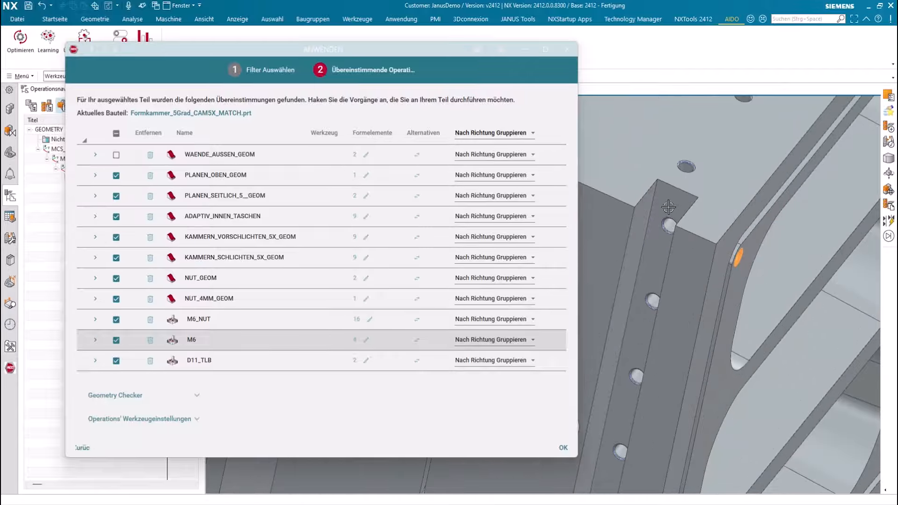
left_click(229, 324)
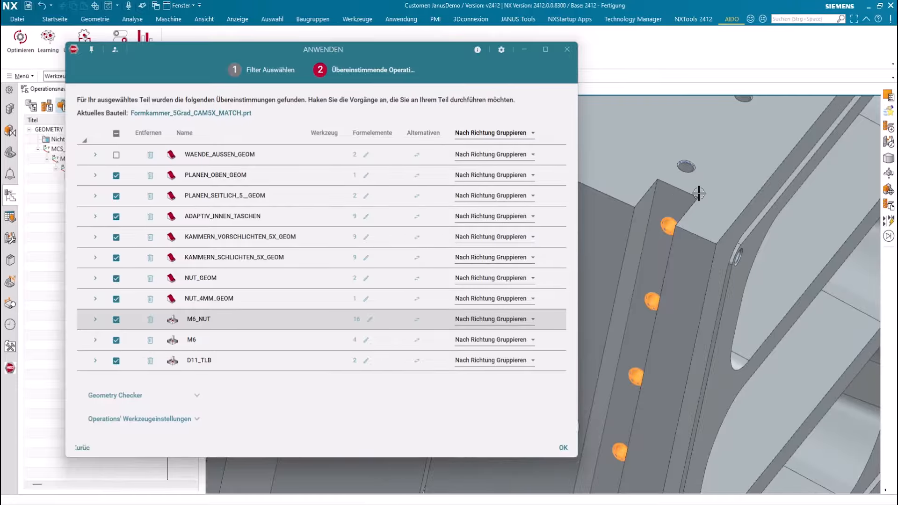
middle_click_drag(714, 247, 706, 243)
scroll(706, 245, "up", 4)
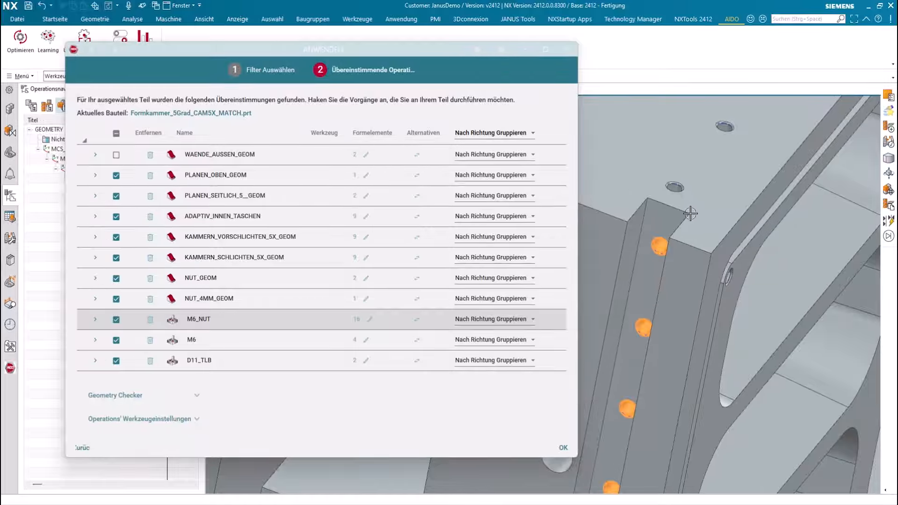
scroll(690, 213, "down", 5)
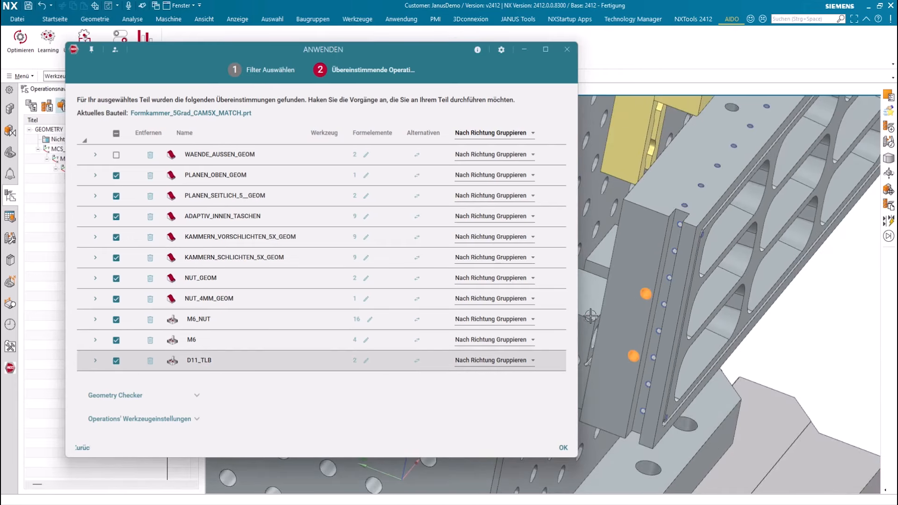
middle_click_drag(608, 301, 561, 322)
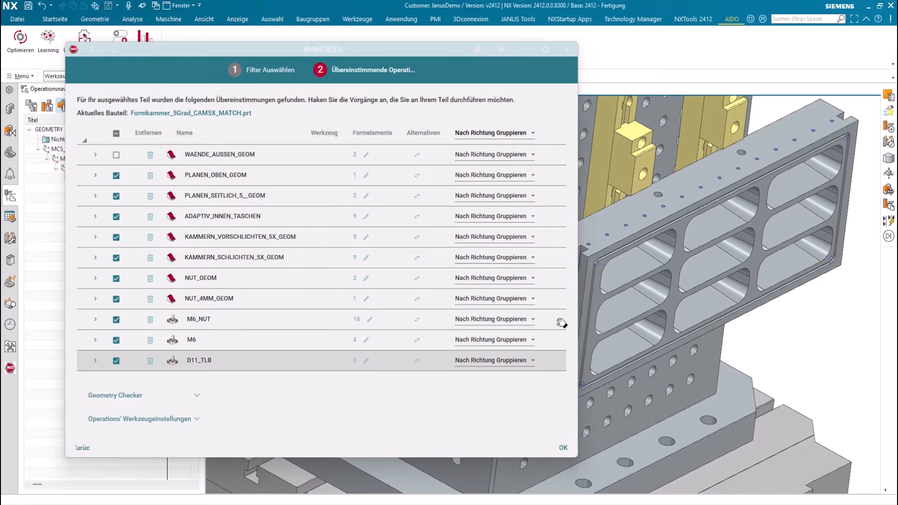
Apply the checked matched operations to the CAM5X part and select the WORKPIECE group holding them.
left_click(563, 448)
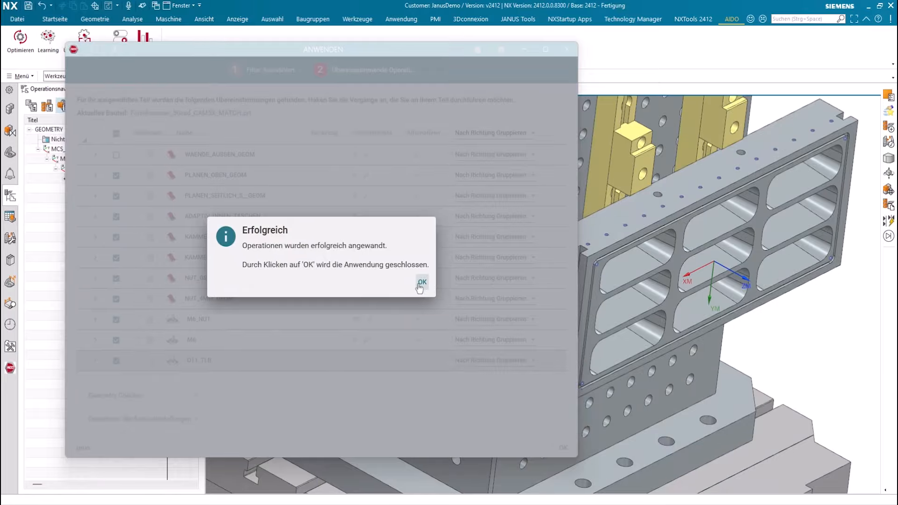
left_click(422, 282)
left_click(64, 178)
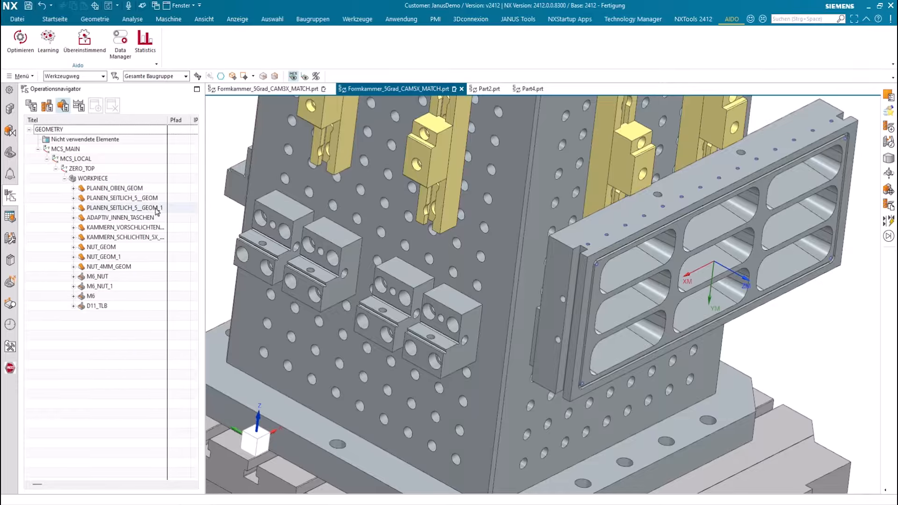
Generate the toolpaths of all operations under WORKPIECE, accept the paths and decline viewing the warnings.
right_click(90, 180)
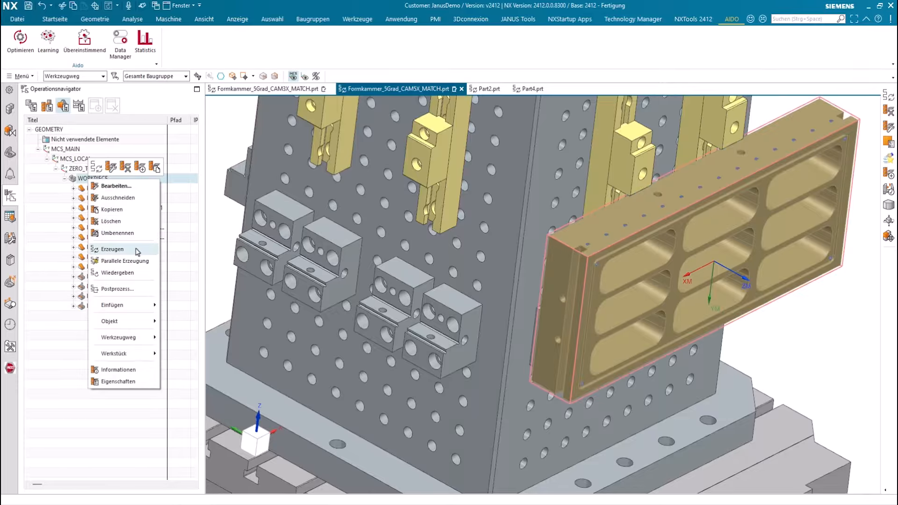
left_click(138, 248)
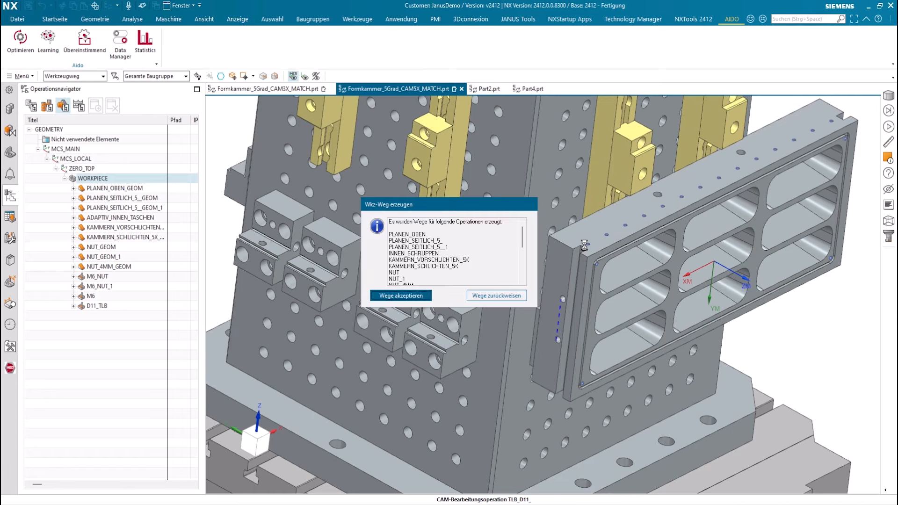
left_click(420, 296)
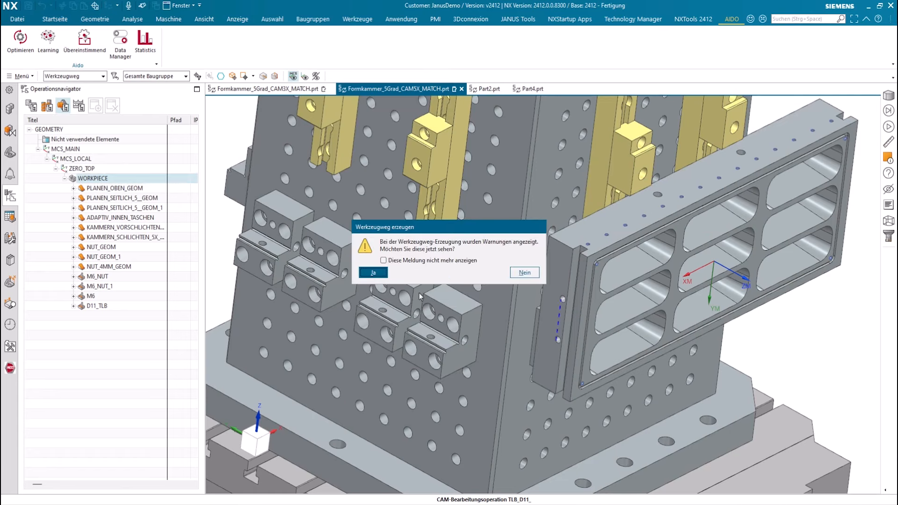
left_click(524, 272)
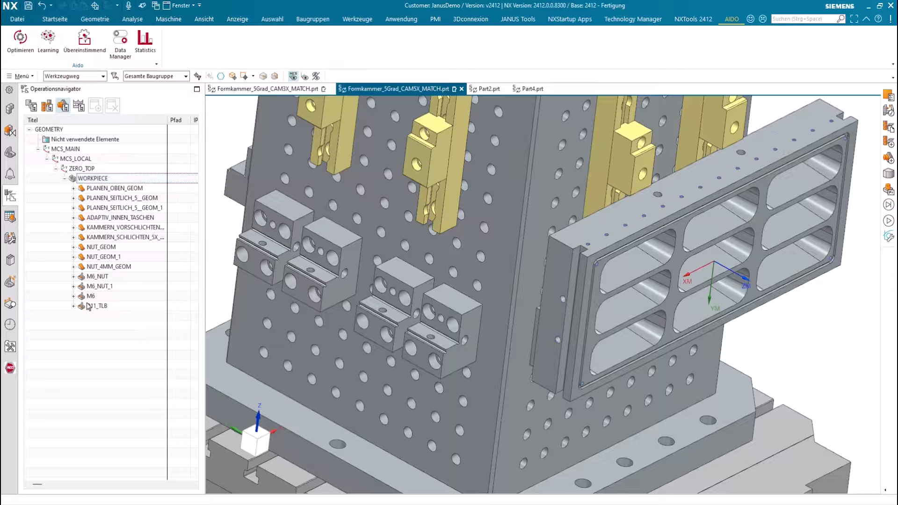
Display the ZENTRIEREN_M6 toolpath from the M6 group and examine the tool at the front corner hole.
left_click(73, 296)
left_click(114, 306)
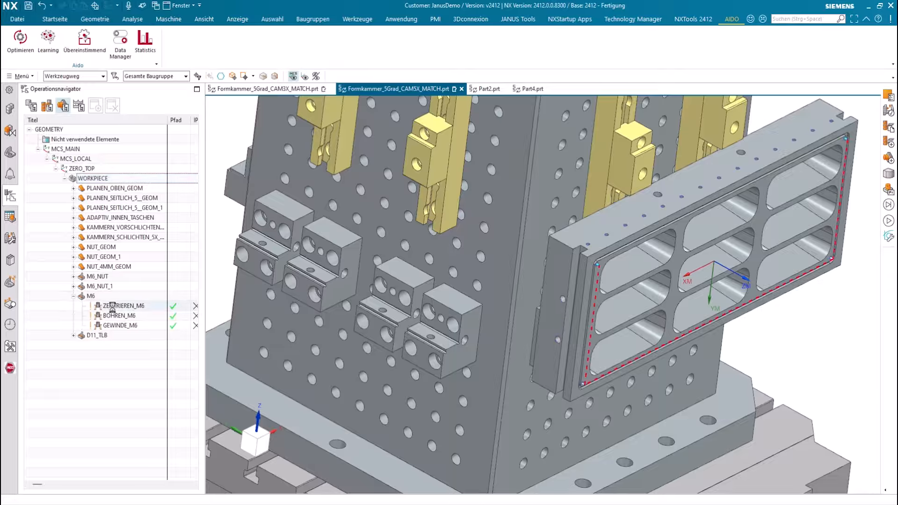
scroll(594, 261, "up", 5)
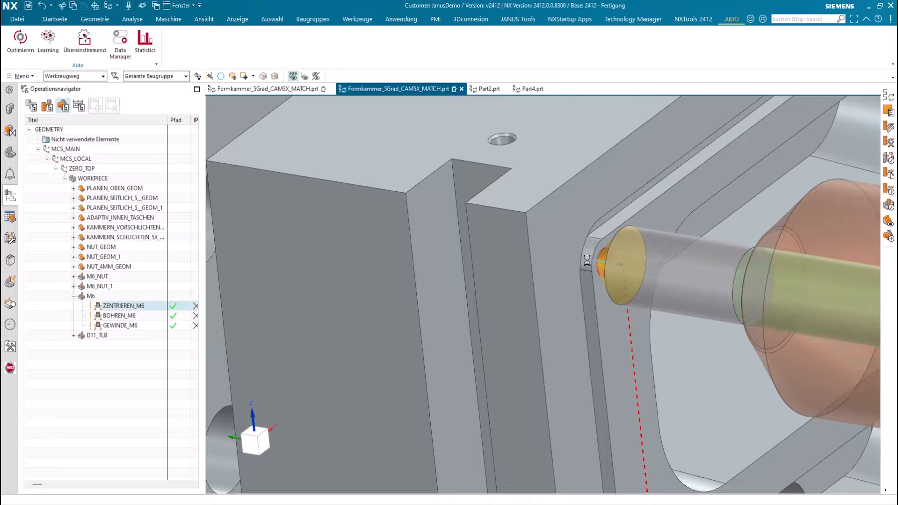
scroll(580, 257, "down", 3)
middle_click_drag(578, 253, 592, 300)
scroll(566, 262, "up", 2)
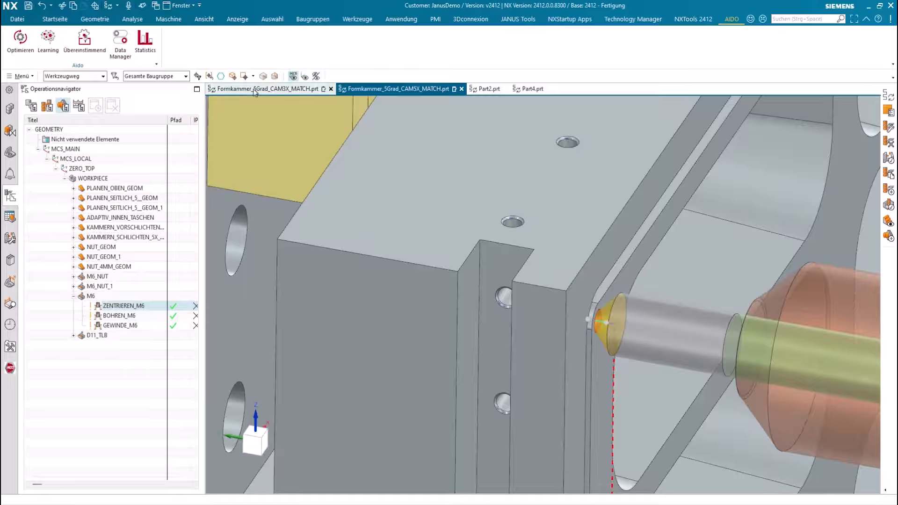
Check the length of the side slot's upper edge with the Measure tool, without creating a measurement.
left_click(132, 18)
left_click(15, 41)
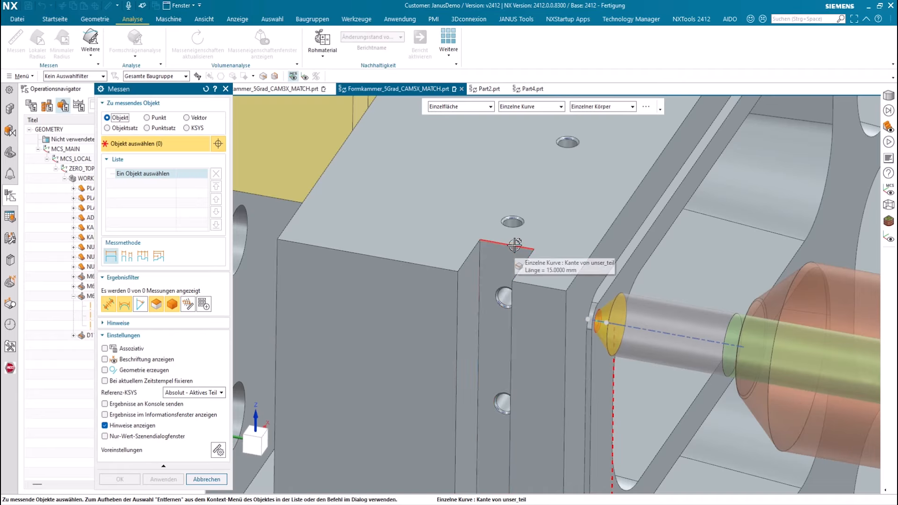
left_click(226, 89)
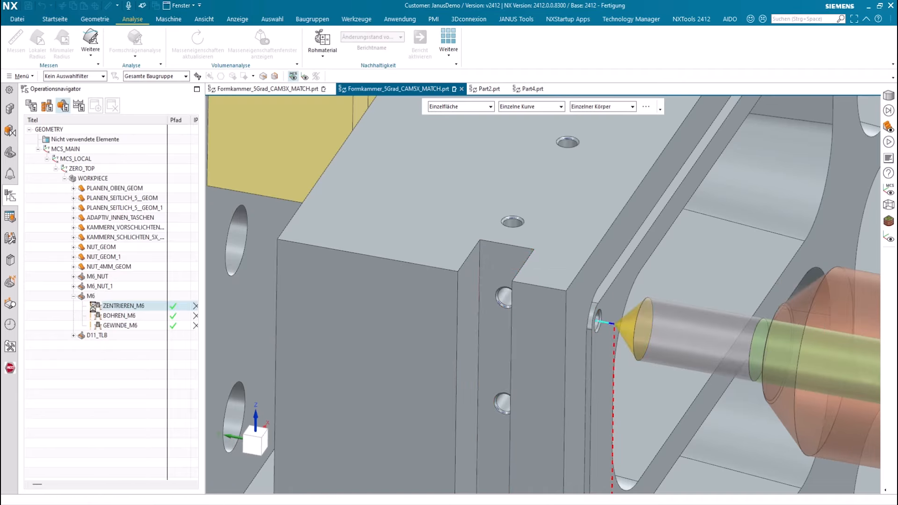
Display the ZENTRIEREN_M6_NUT toolpath from the M6_NUT group and examine the tool at the slot holes.
left_click(82, 277)
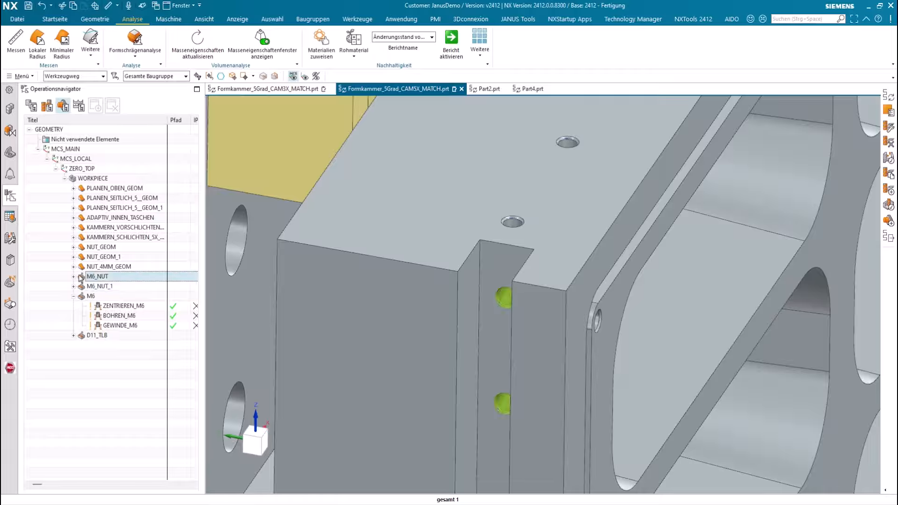
left_click(73, 276)
left_click(129, 286)
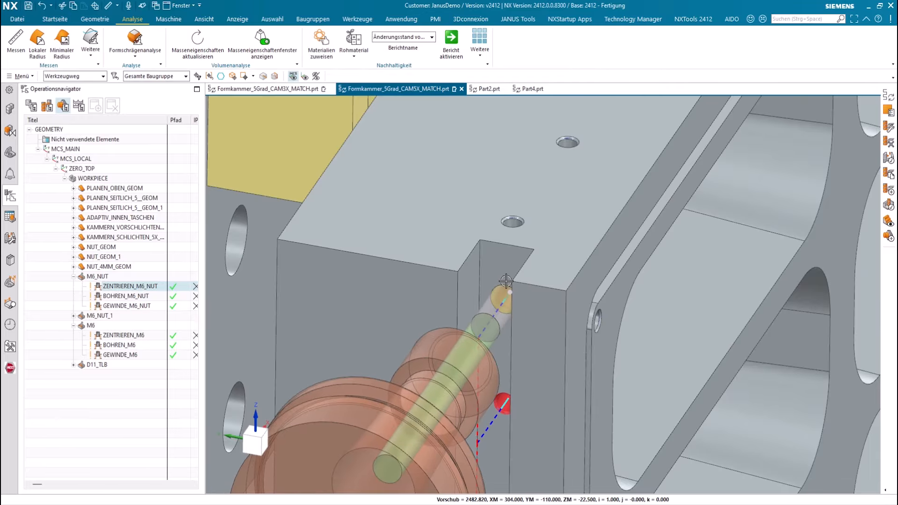
scroll(506, 281, "down", 4)
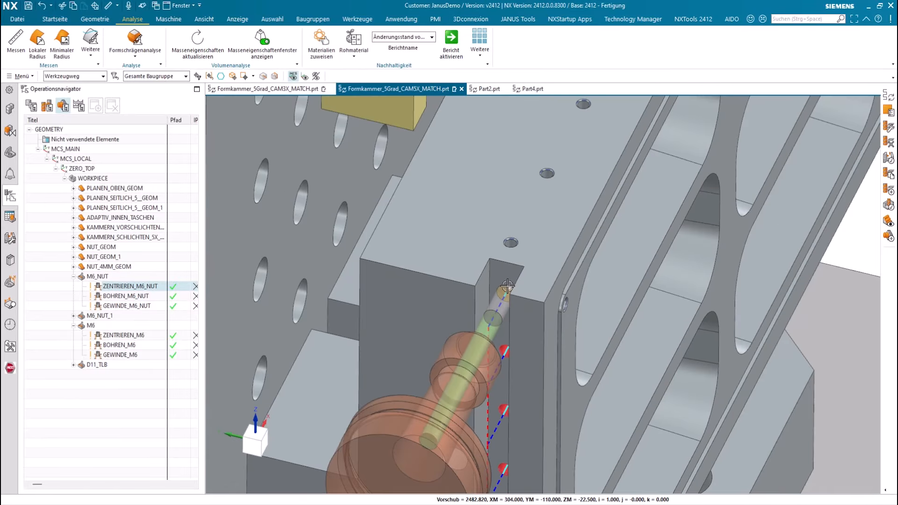
Compare the toolpaths of BOHREN_M6_NUT with BOHREN_M6 and of GEWINDE_M6_NUT with GEWINDE_M6, and clear the selection.
left_click(148, 299)
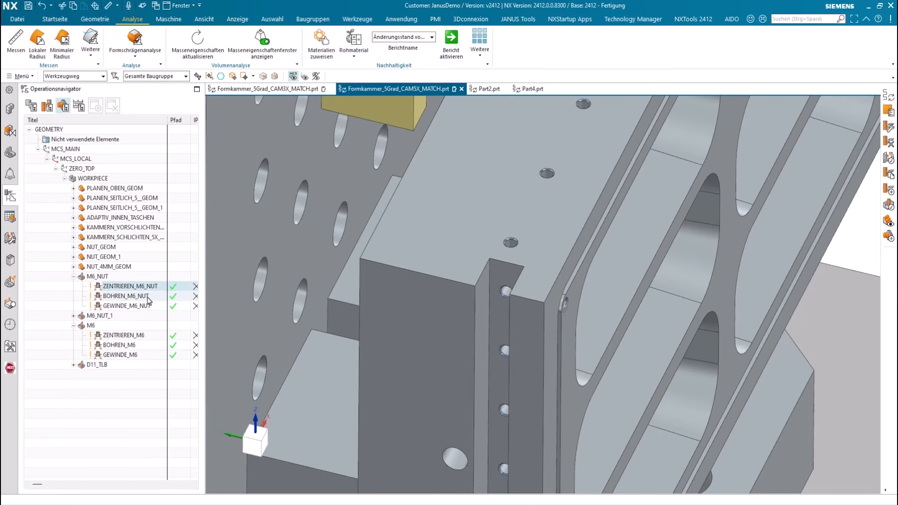
left_click(137, 347, "ctrl")
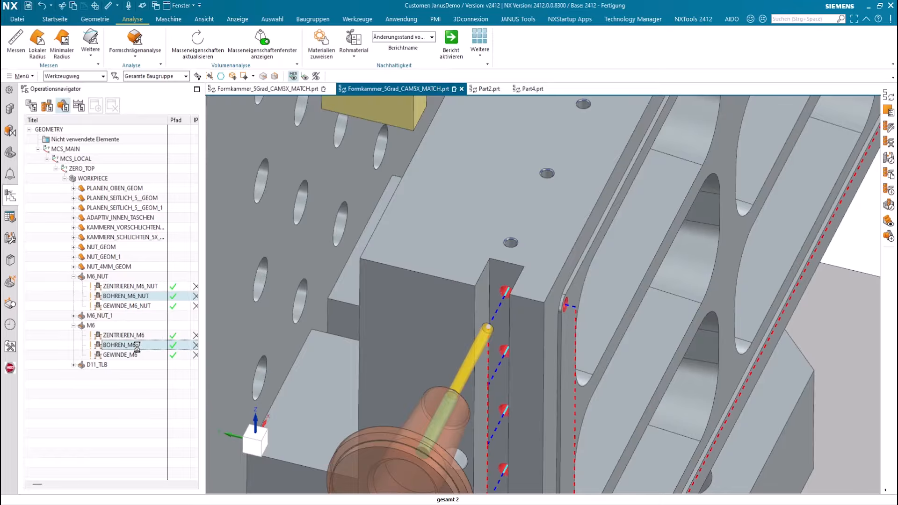
left_click(136, 306)
left_click(125, 355, "ctrl")
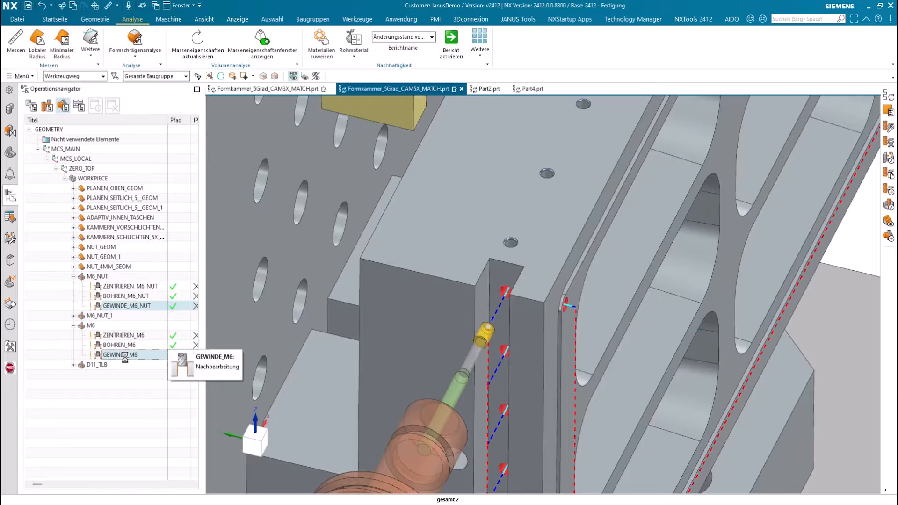
left_click(118, 408)
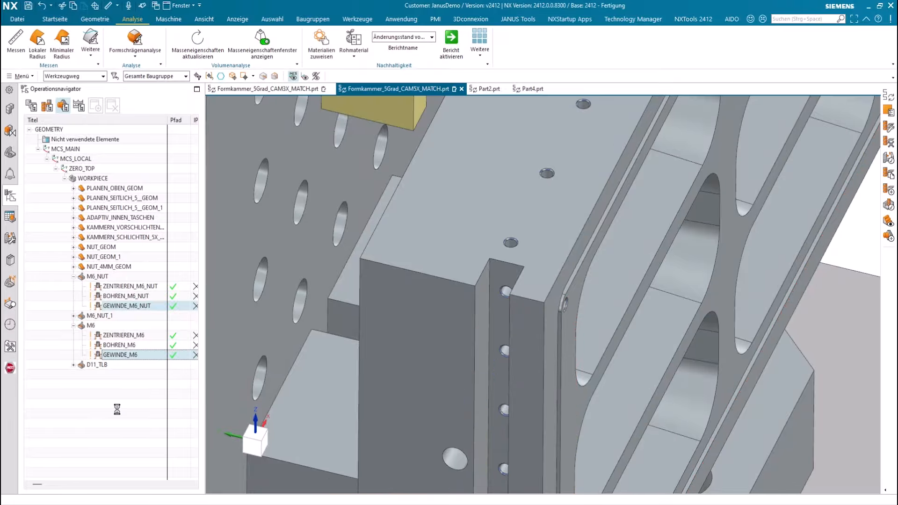
scroll(514, 350, "down", 6)
scroll(514, 351, "down", 5)
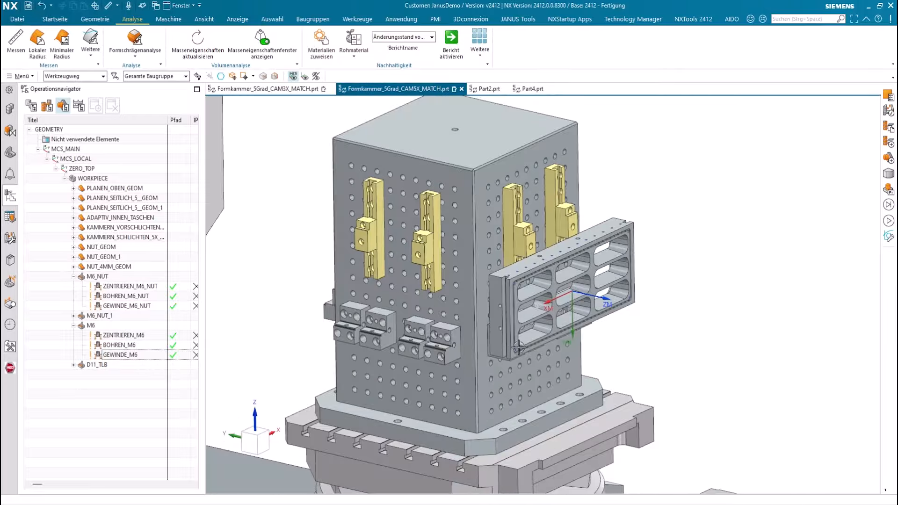
Switch to Part2 and start the AIDO learning process.
left_click(61, 19)
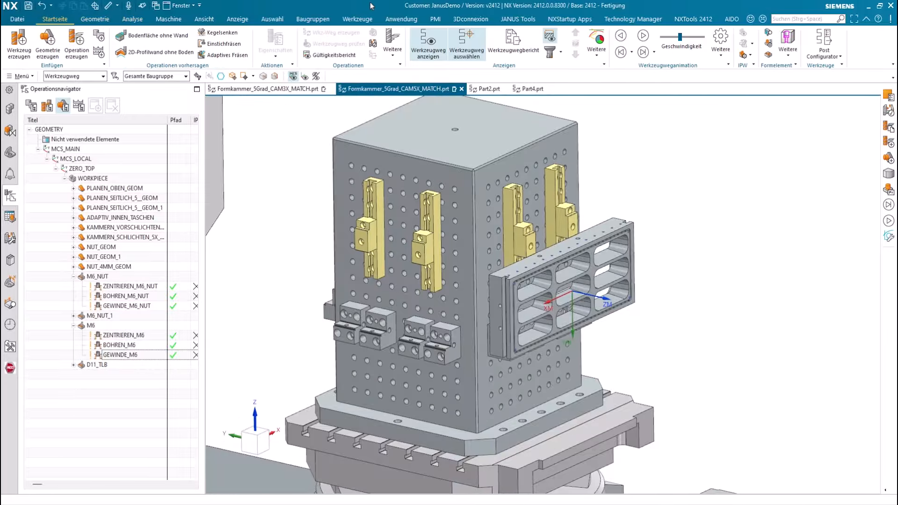
left_click(486, 89)
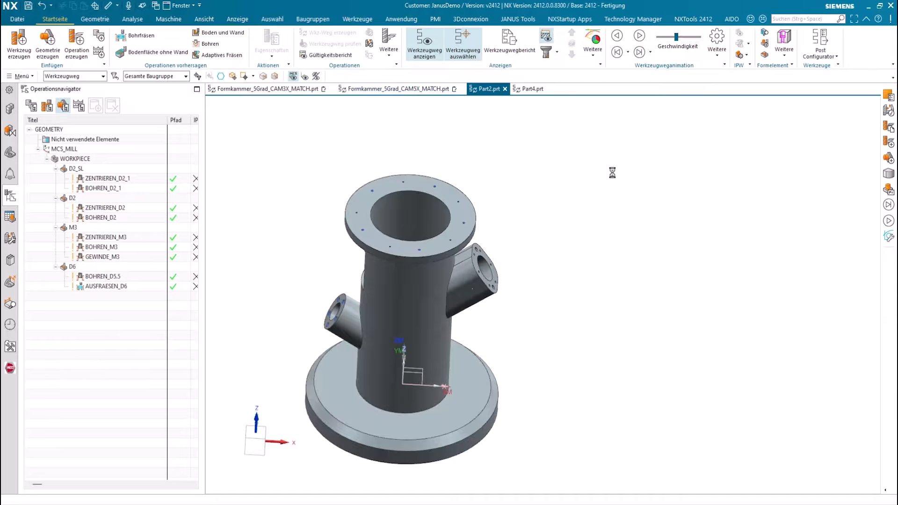
left_click(731, 21)
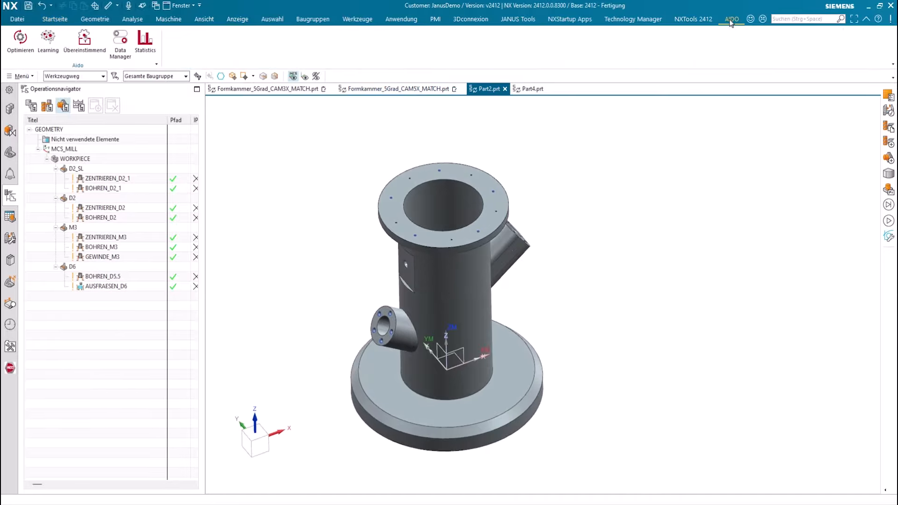
left_click(100, 41)
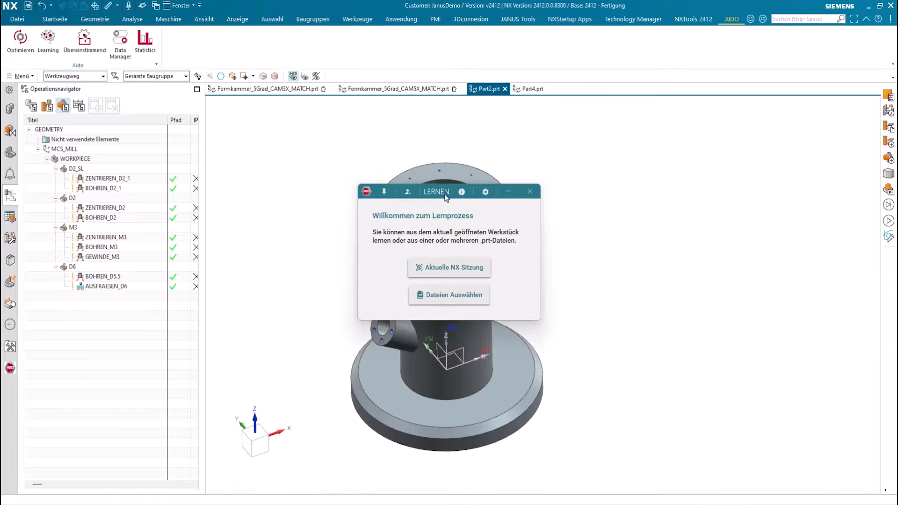
Use the current NX session as the learning source to load Part2's drilling operations, keeping the operation list in view.
left_click_drag(443, 195, 197, 183)
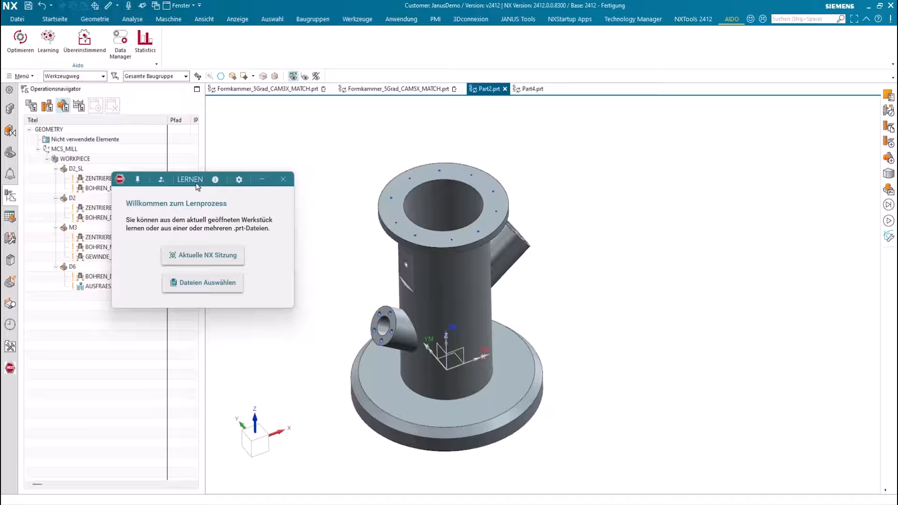
left_click_drag(198, 183, 331, 136)
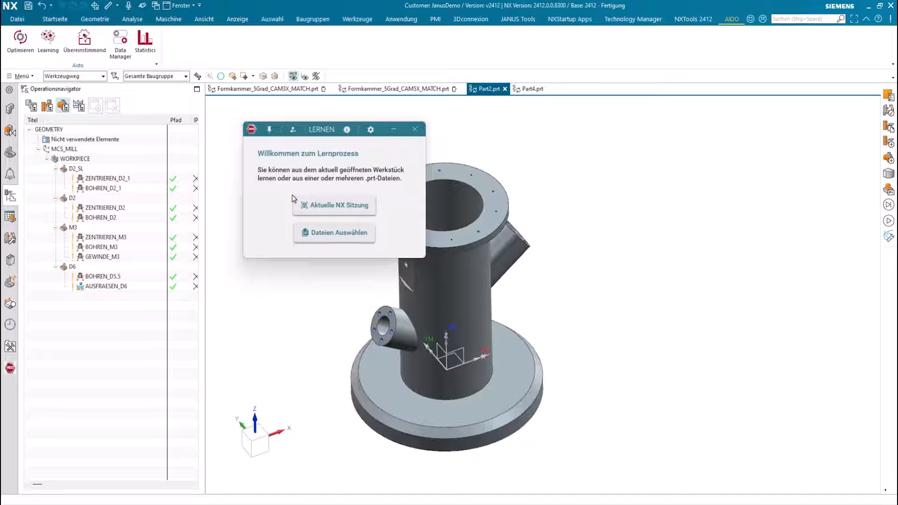
left_click(328, 212)
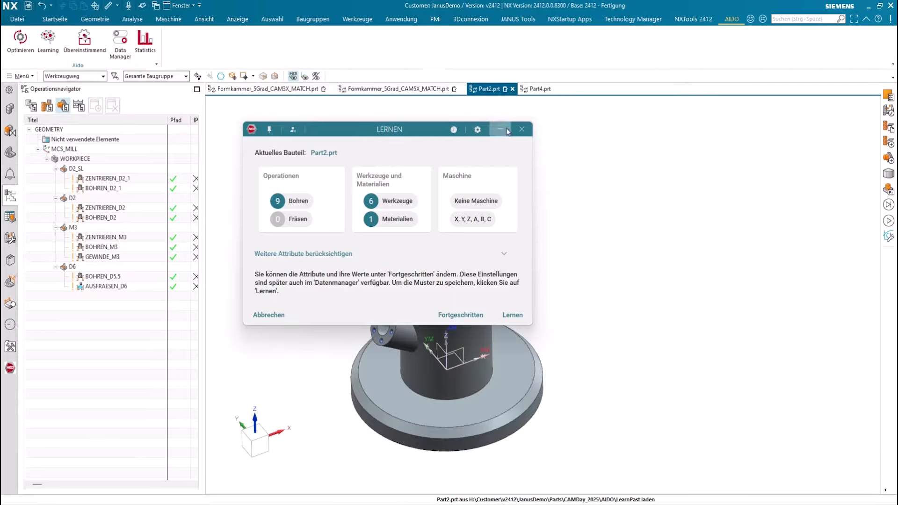
left_click_drag(368, 132, 271, 137)
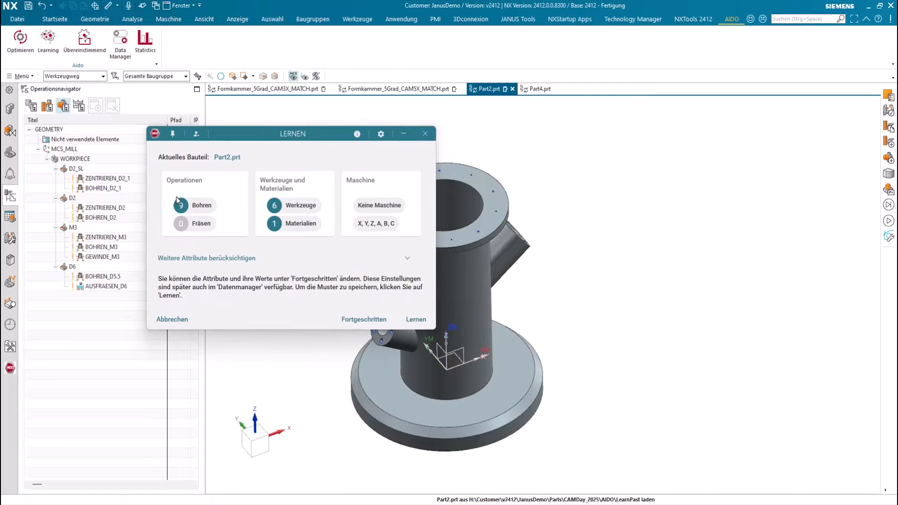